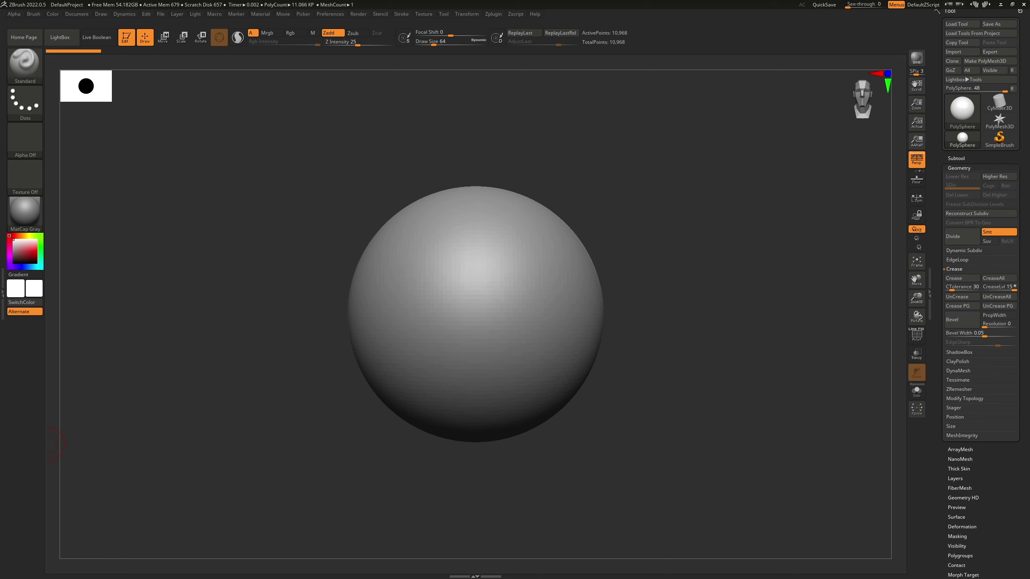
click(961, 169)
click(960, 170)
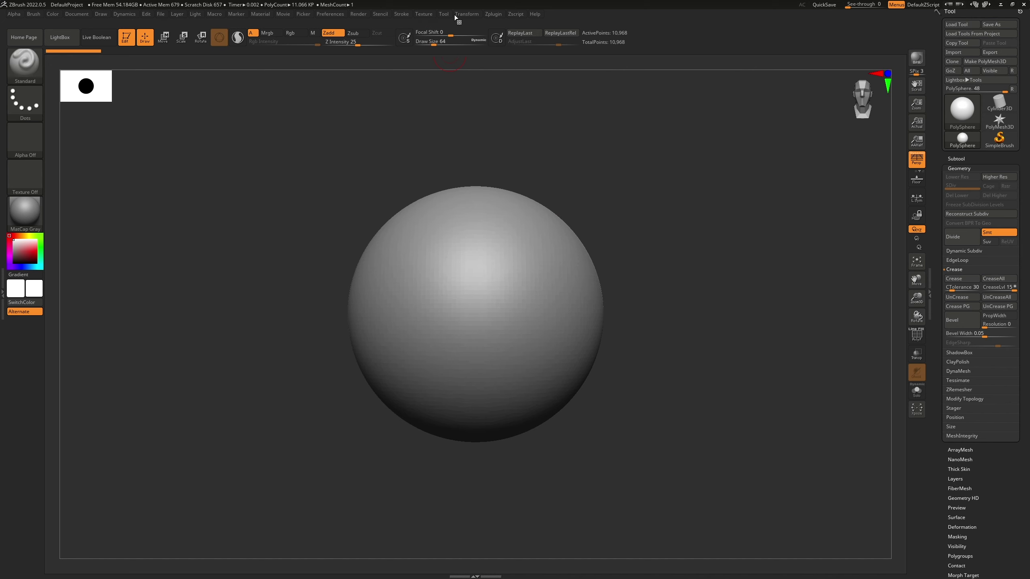
drag(456, 17, 449, 15)
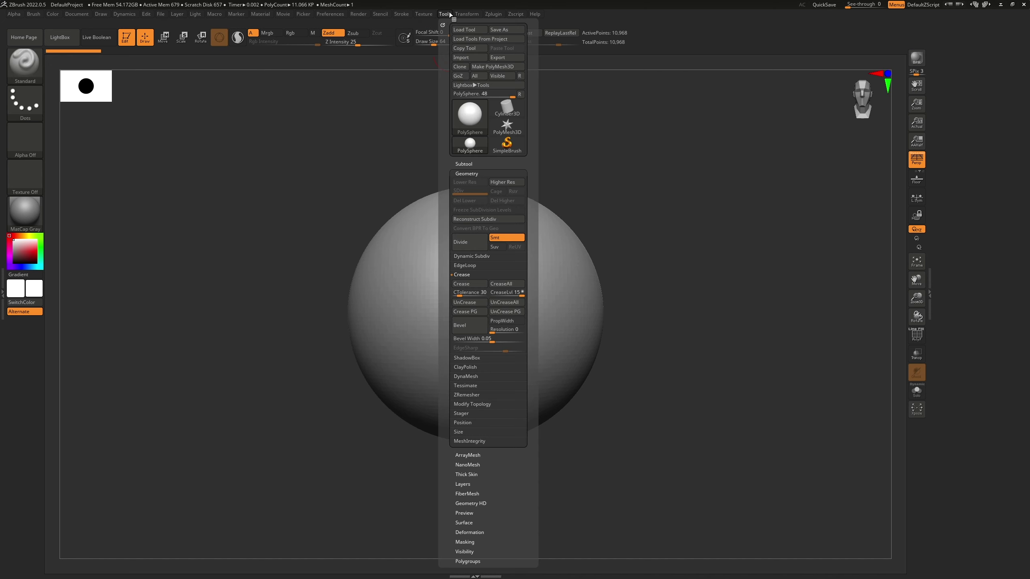
click(453, 20)
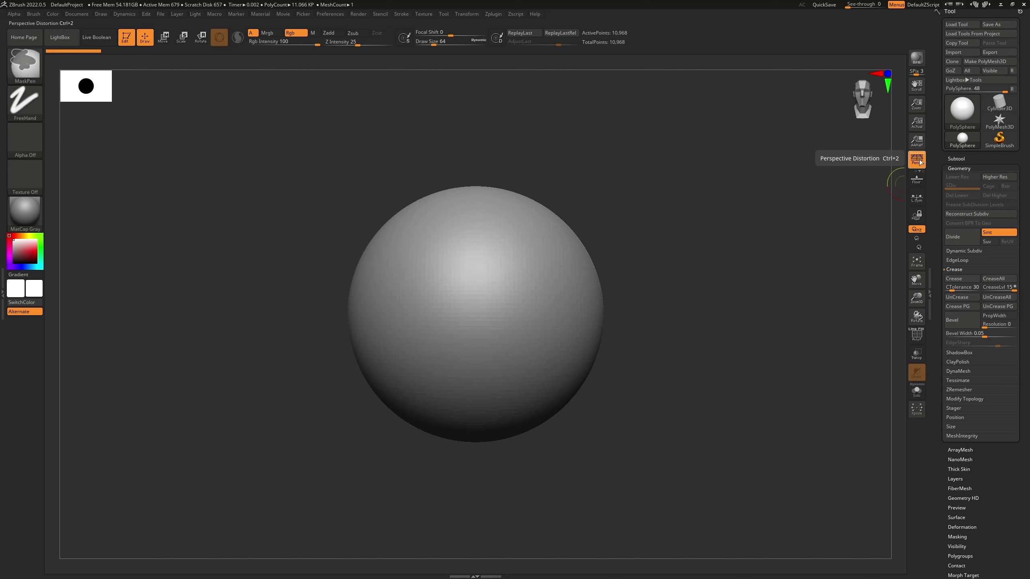
- Assign Ctrl+2 as the hotkey for Perspective Distortion and test it by toggling perspective
ctrl+alt+click(921, 159)
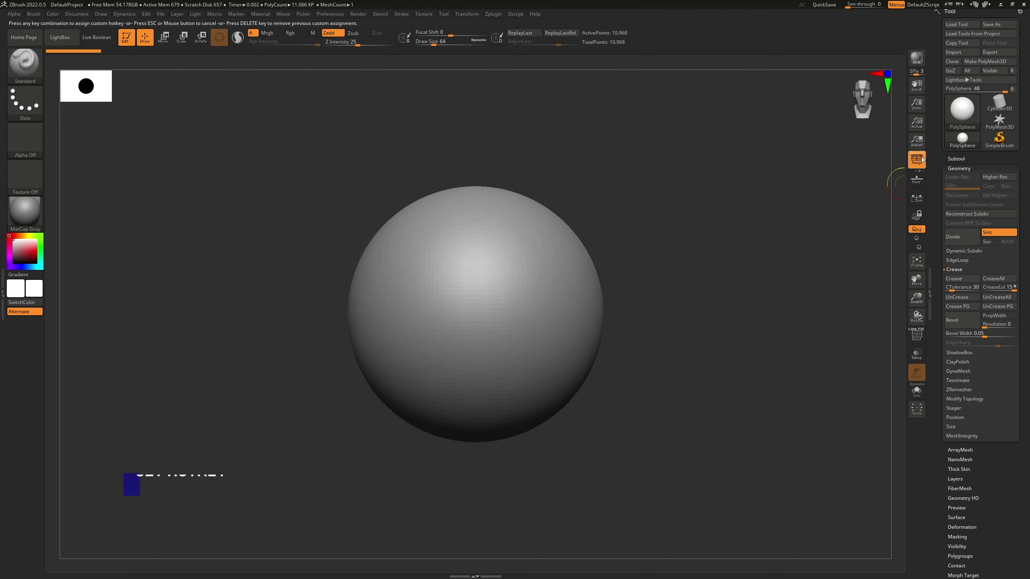
key(ctrl+2)
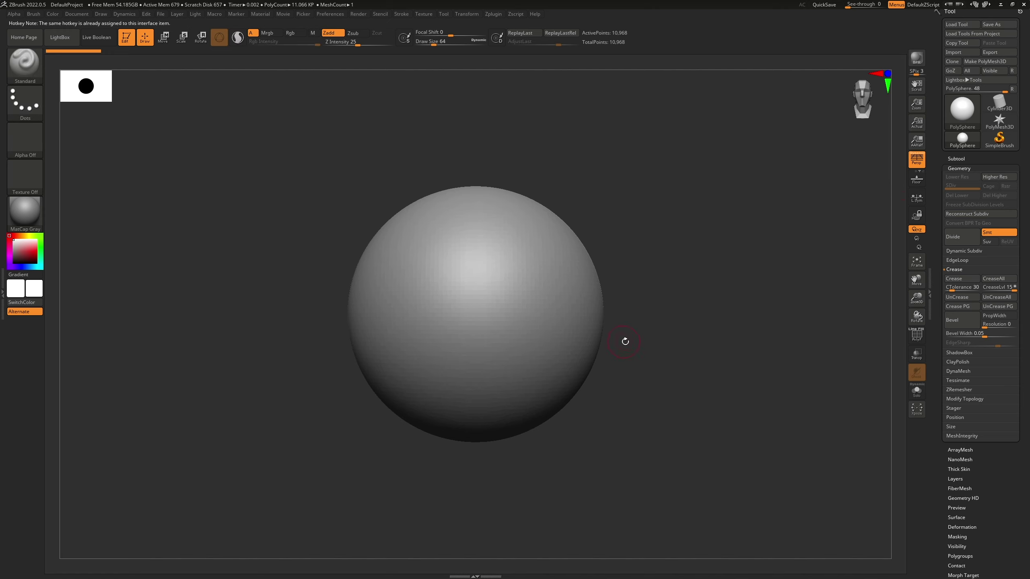
key(ctrl+2)
key(ctrl+2)
key(ctrl+2)
key(ctrl+2)
- Assign Ctrl+1 as the hotkey for Solo mode and use it to turn Solo on
scroll(962, 164, down, 3)
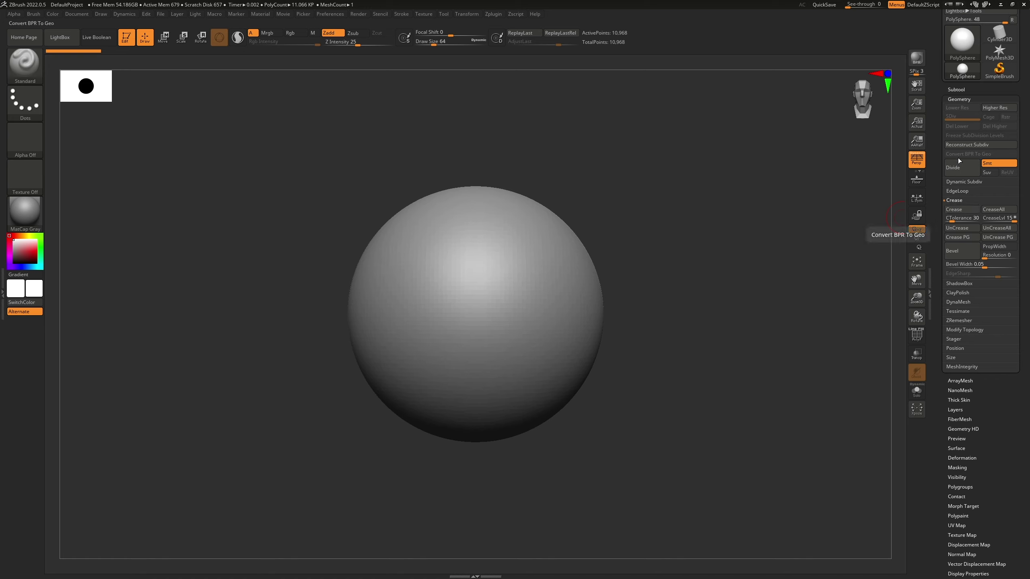
ctrl+alt+click(918, 395)
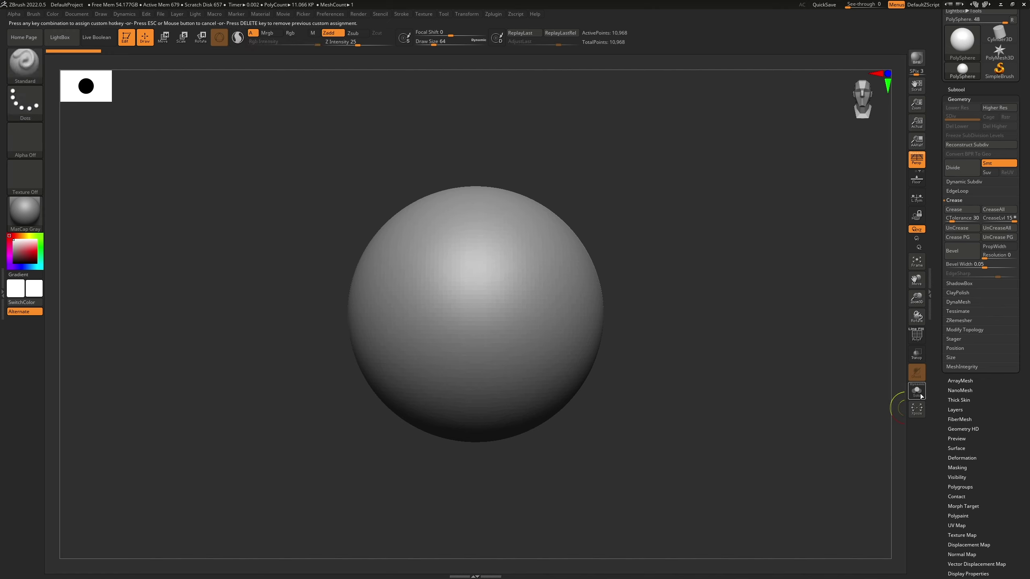
key(ctrl+1)
key(ctrl+1)
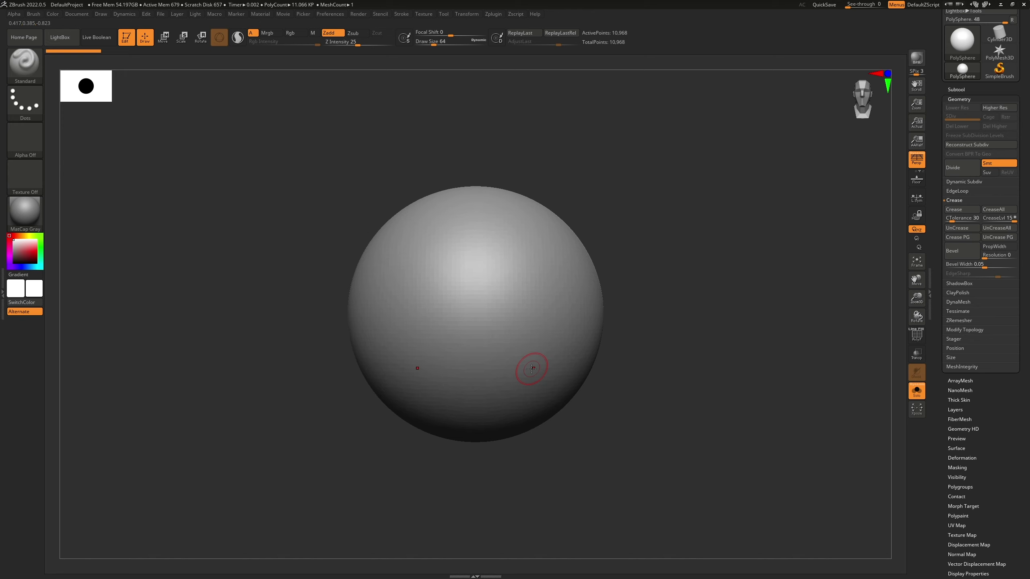
- Enable interface customization and place a copy of the Geometry Divide button on the top shelf
click(31, 75)
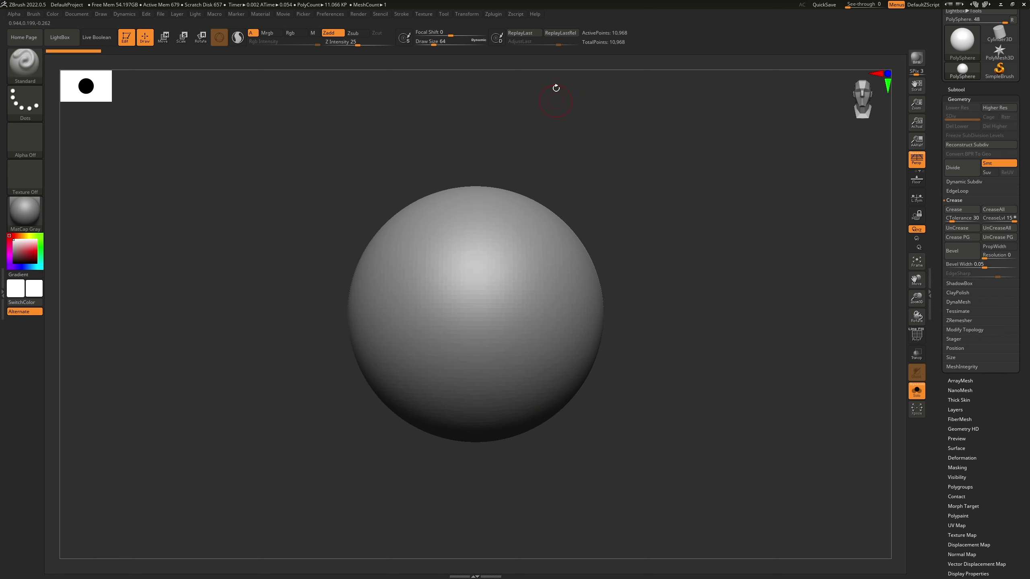
click(330, 13)
click(349, 43)
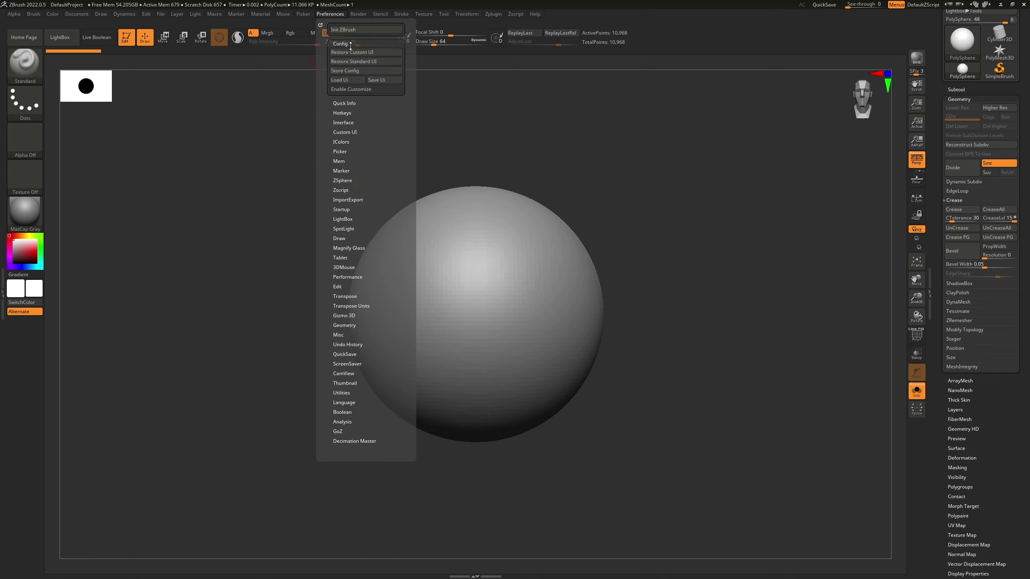
click(367, 89)
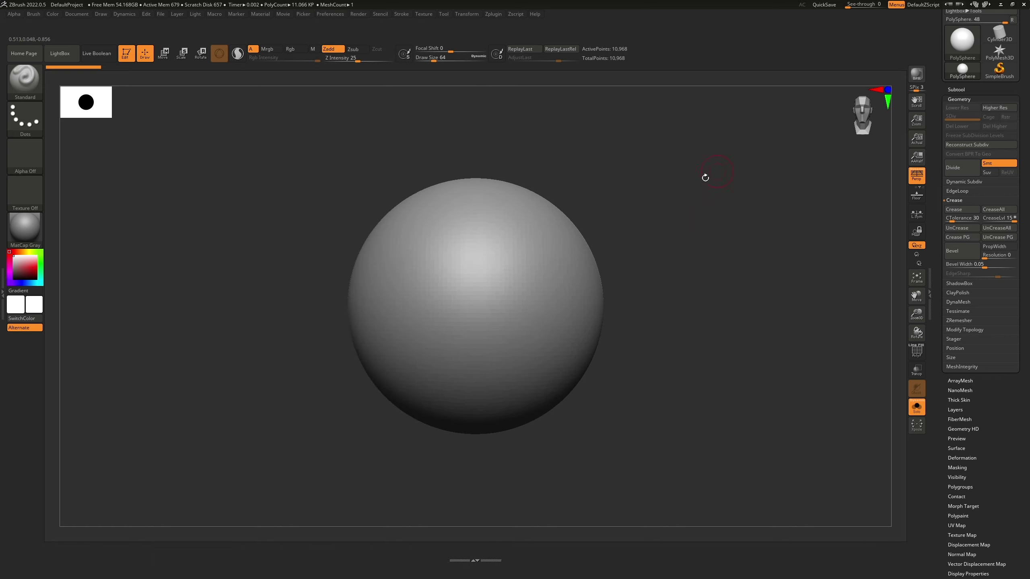
key(ctrl)
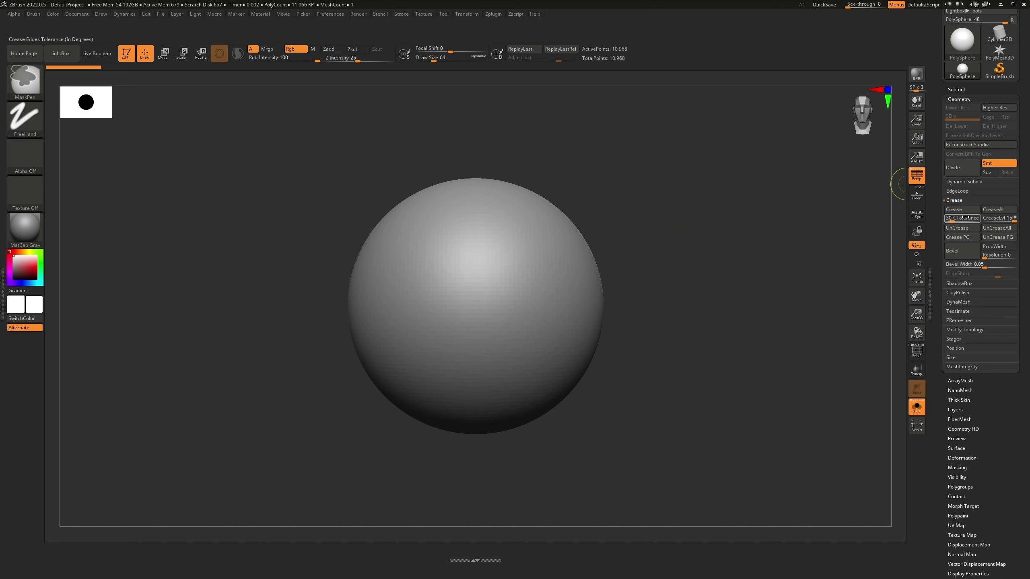
ctrl+alt+drag(961, 166, 657, 56)
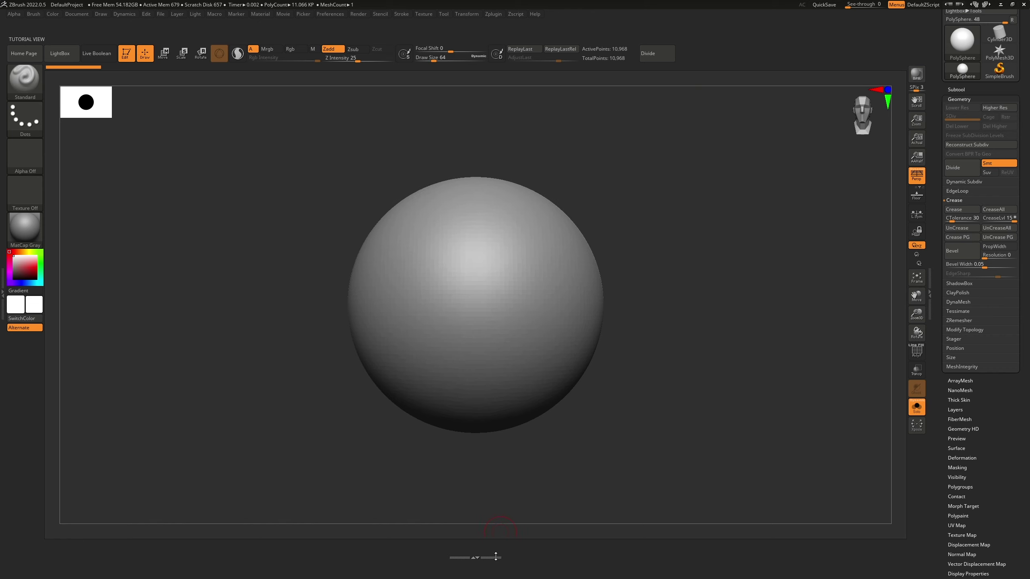
- Add Divide to the bottom shelf, and stack UnCrease and Crease PG beside Divide on the top shelf
drag(495, 562, 494, 559)
mouse_move(965, 174)
ctrl+alt+mouse_down()
mouse_move(385, 462)
mouse_move(85, 545)
ctrl+alt+mouse_up()
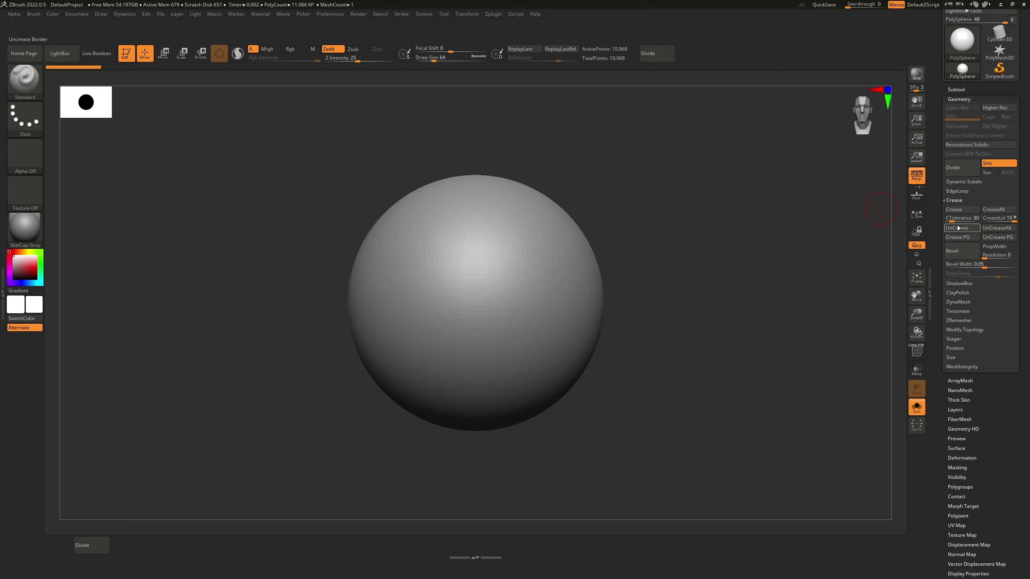
mouse_move(957, 228)
ctrl+alt+mouse_down()
mouse_move(880, 208)
mouse_move(690, 50)
ctrl+alt+mouse_up()
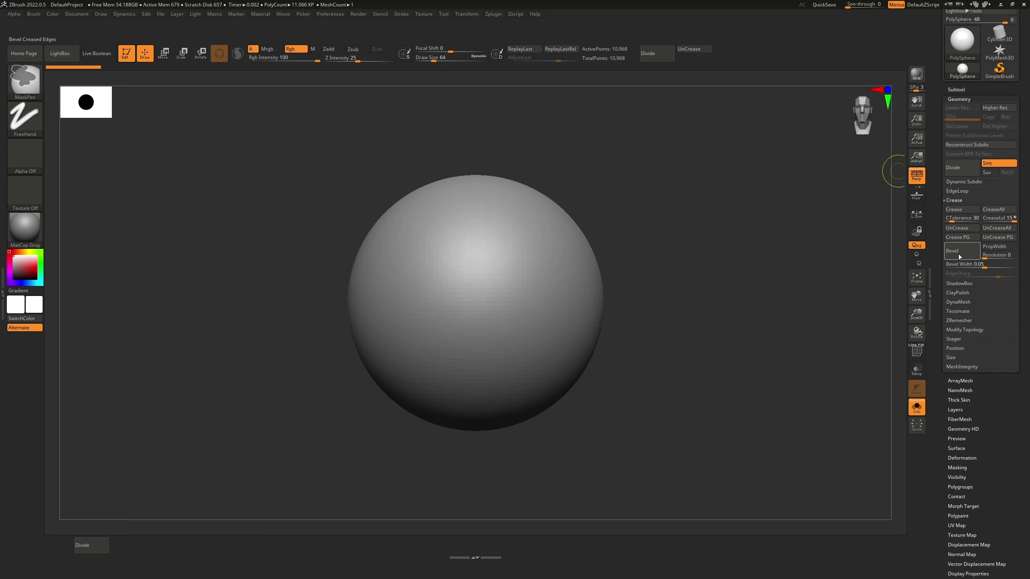
ctrl+alt+drag(961, 237, 706, 63)
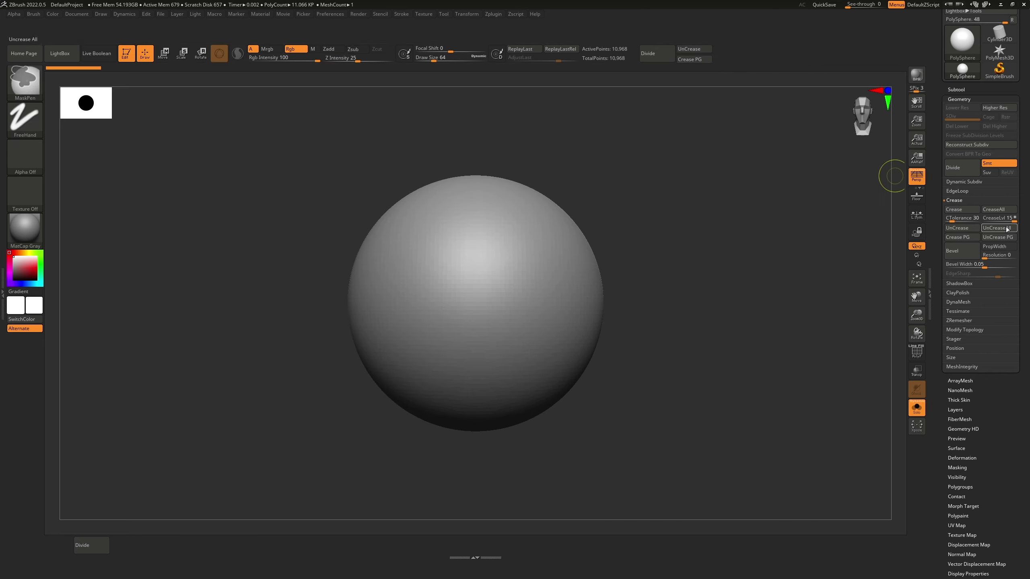
click(959, 89)
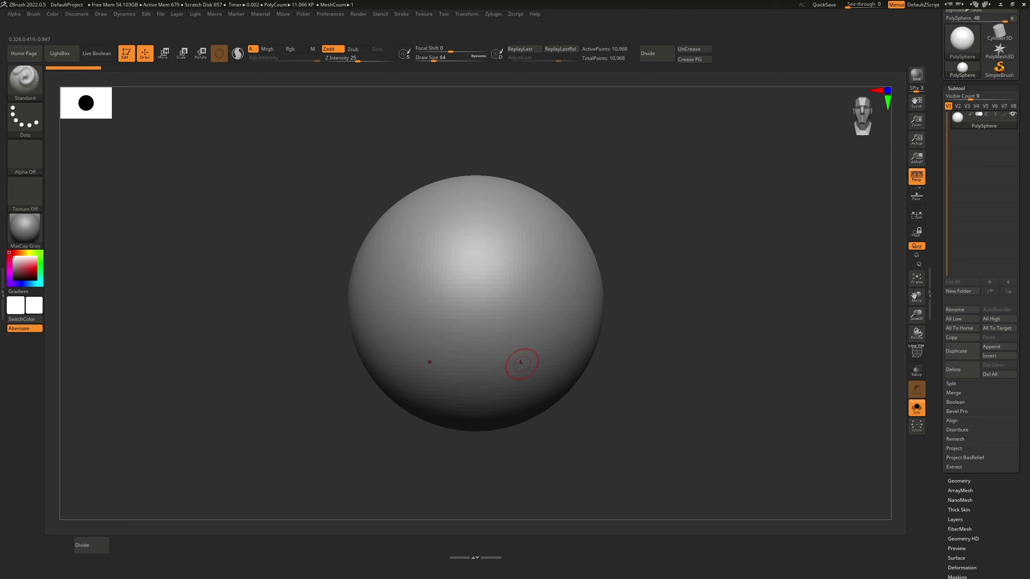
click(957, 87)
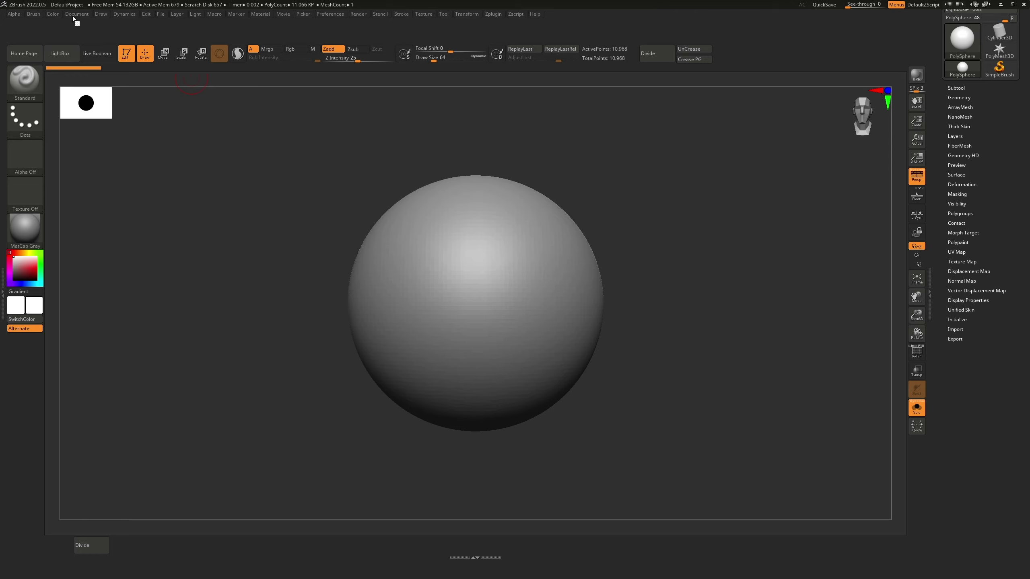
- Dock the Brush palette in the left tray and place the ClayBuildup brush on the top shelf
click(34, 14)
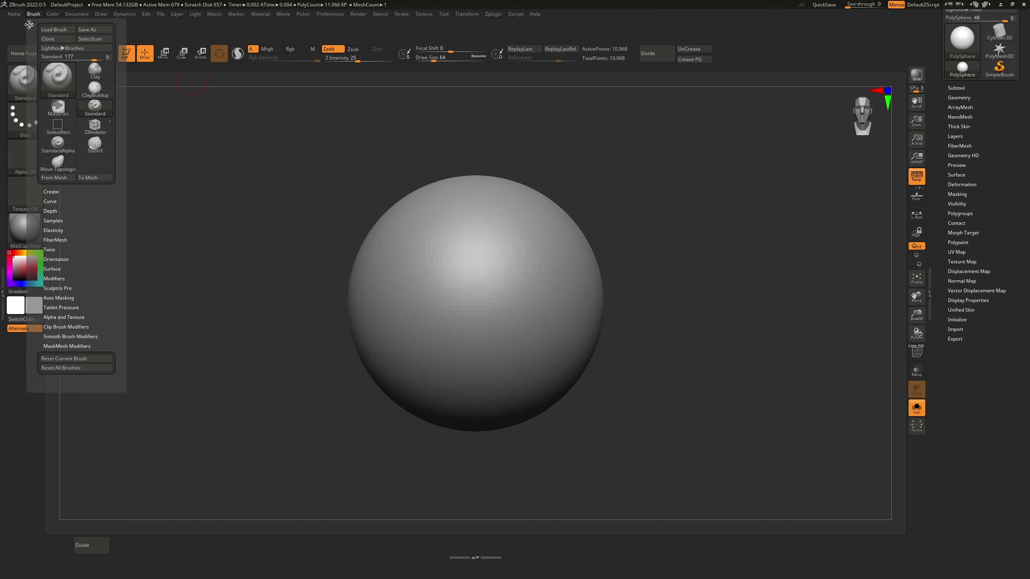
click(29, 25)
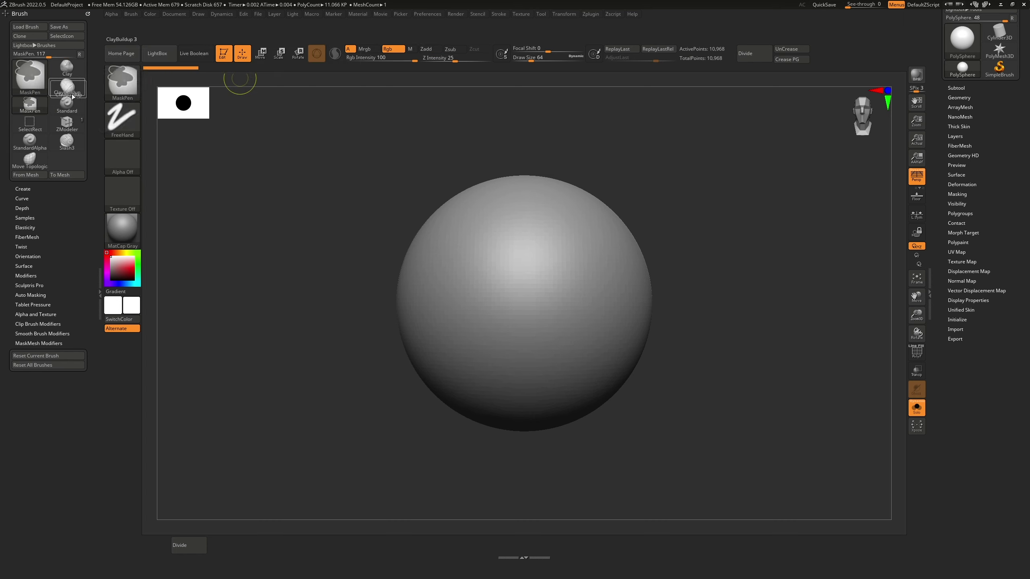
mouse_move(66, 86)
ctrl+alt+mouse_down()
mouse_move(556, 131)
mouse_move(822, 56)
ctrl+alt+mouse_up()
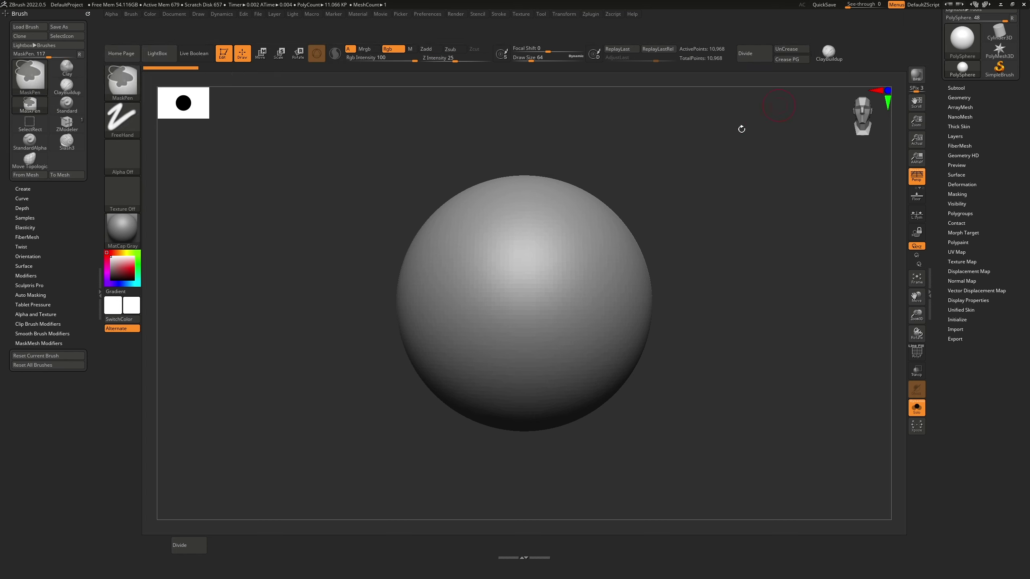
- Select the Planar brush, place it beside ClayBuildup on the top shelf, and close the left tray
click(122, 79)
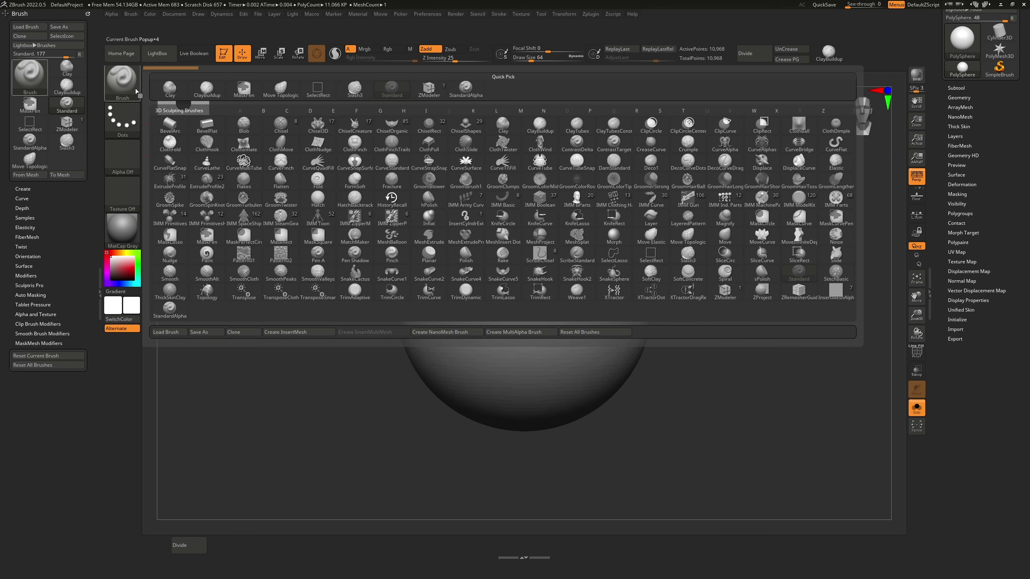
click(428, 253)
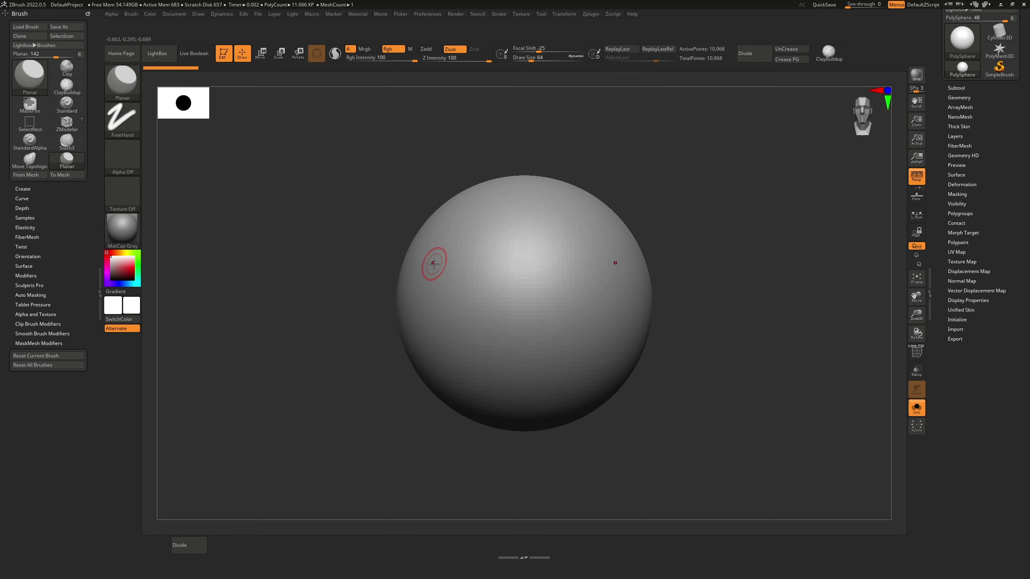
mouse_move(73, 166)
ctrl+alt+mouse_down()
mouse_move(191, 167)
mouse_move(860, 57)
ctrl+alt+mouse_up()
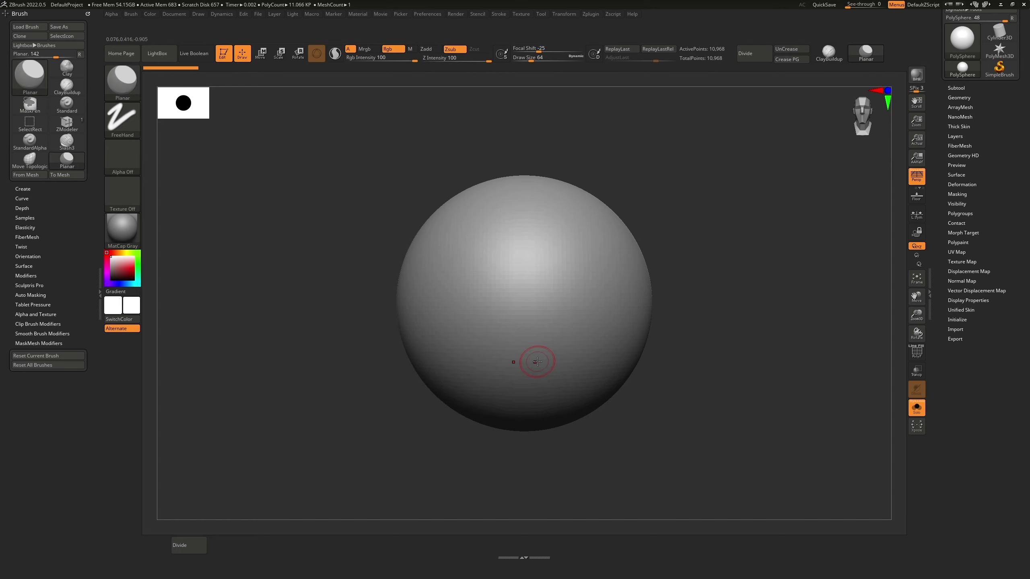
click(100, 298)
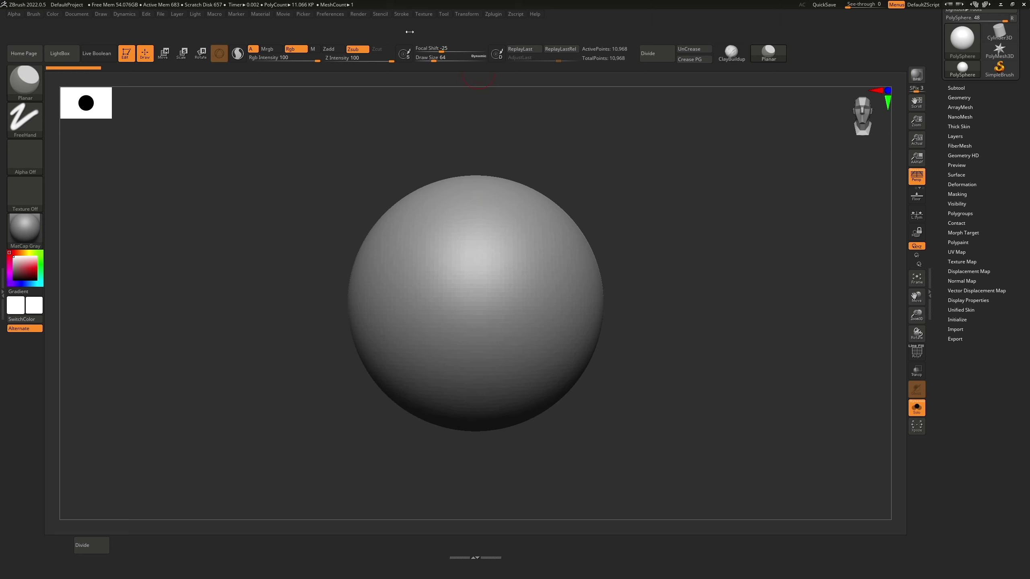
- Turn off interface customization and restore the standard UI
click(330, 14)
click(386, 90)
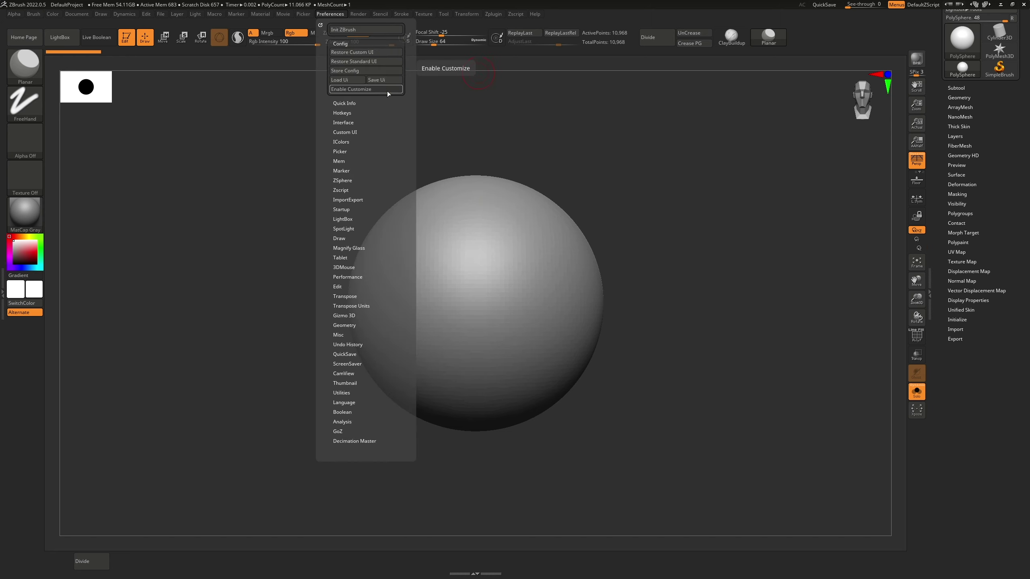
click(378, 61)
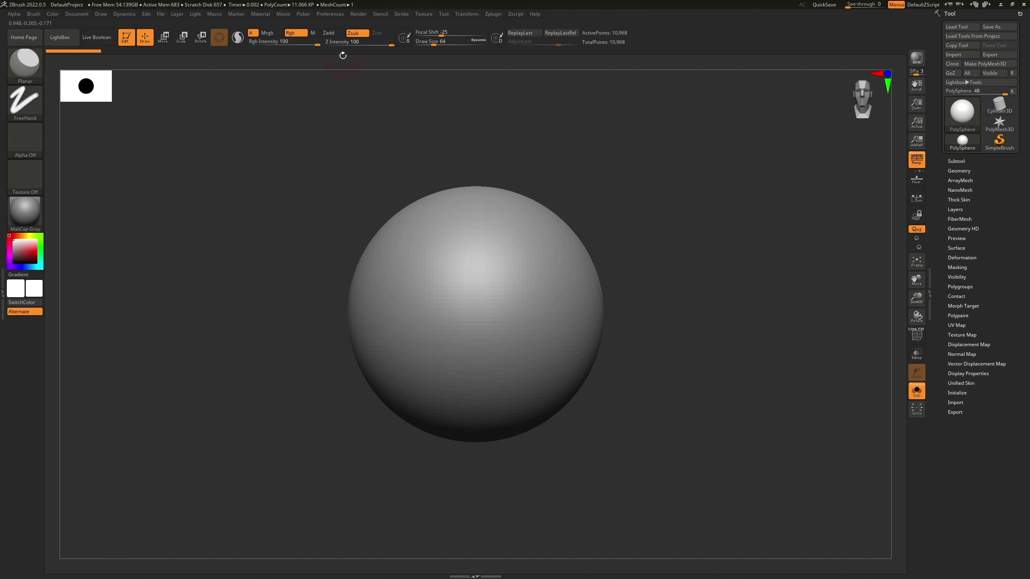
- Enable interface customization and create a new custom menu titled "menu"
click(340, 15)
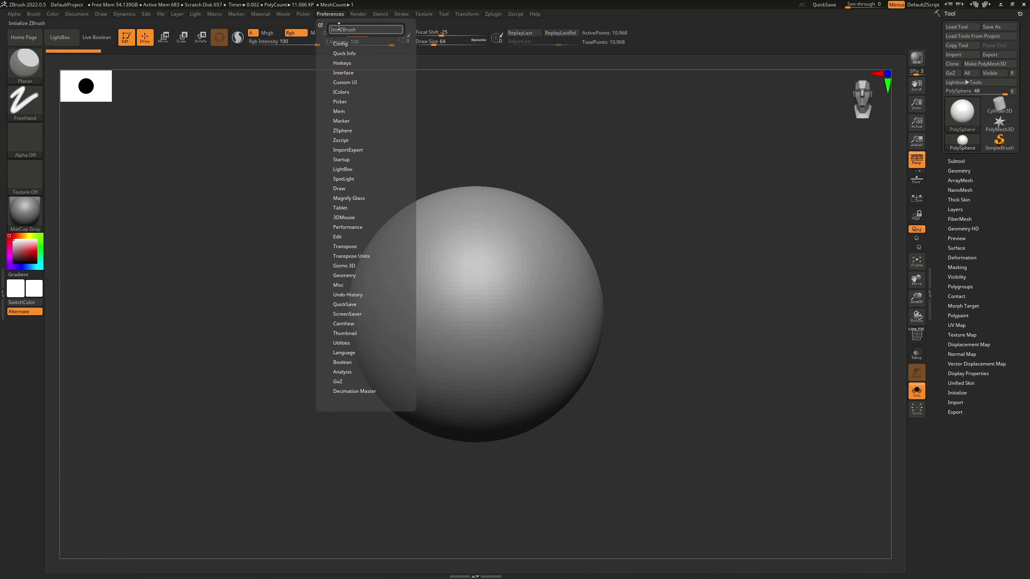
click(351, 44)
click(365, 89)
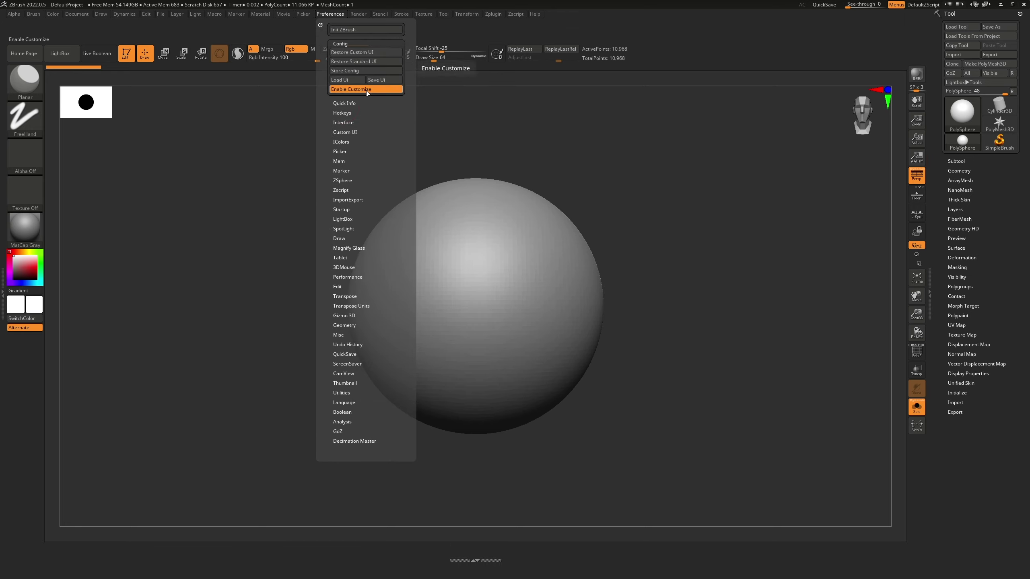
click(362, 136)
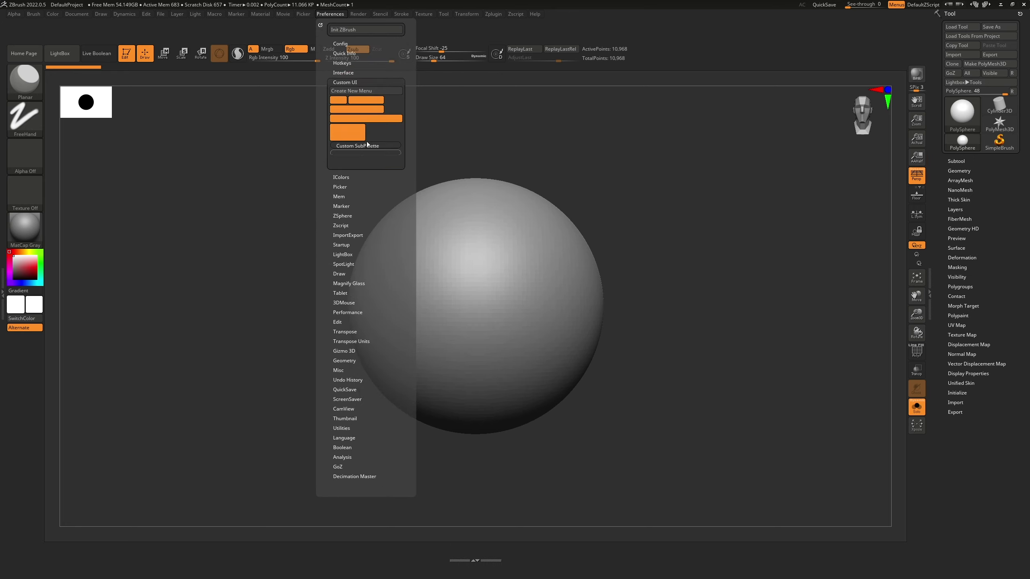
click(358, 92)
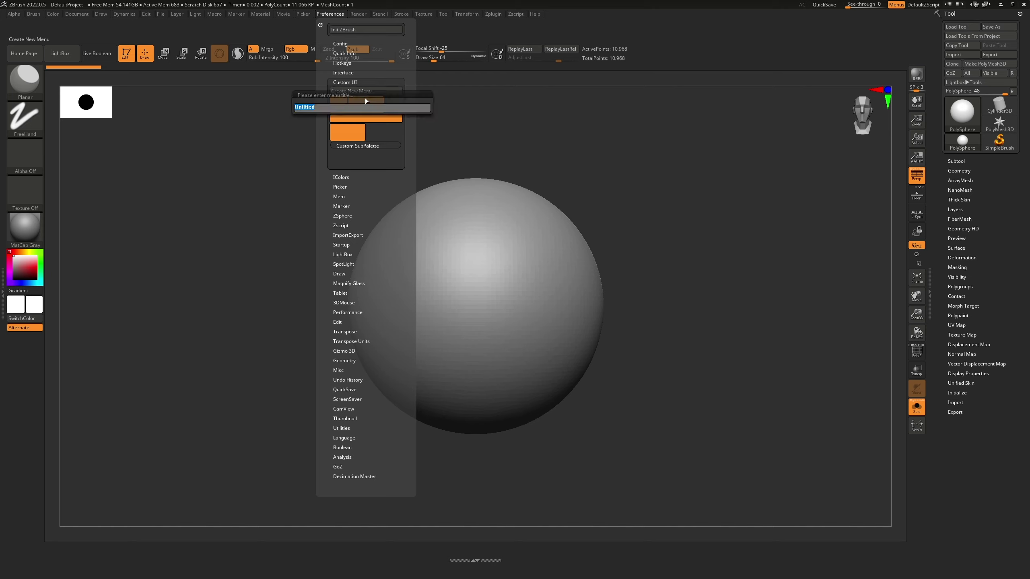
text(menu)
key(Return)
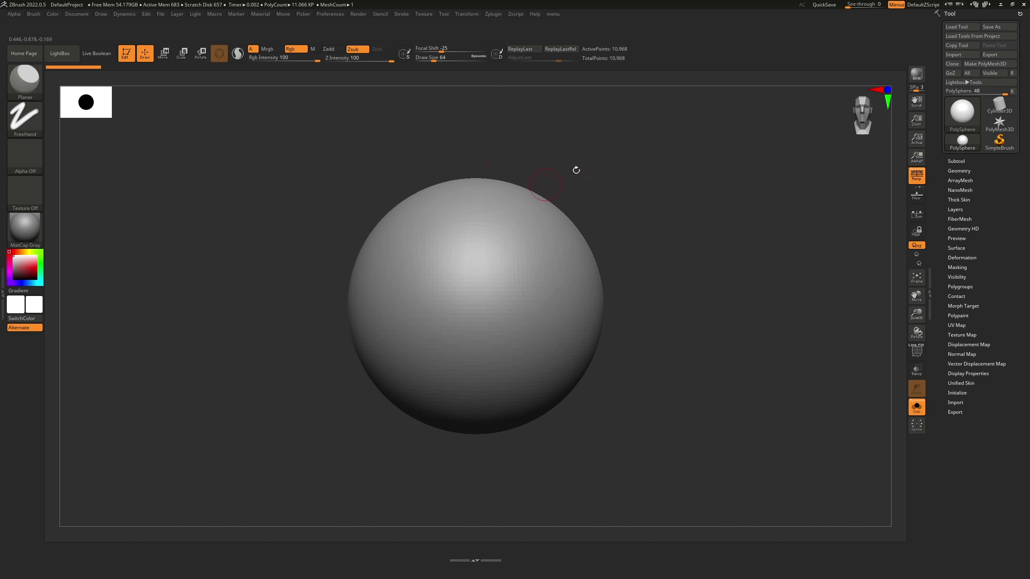
- Move the custom menu ahead of Help in the menu bar and open it
click(556, 16)
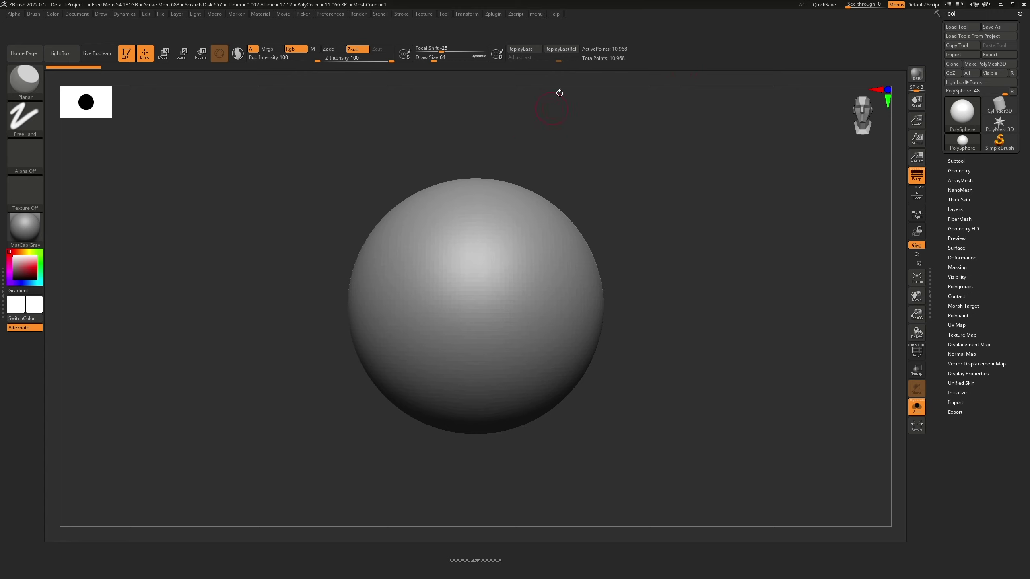
click(539, 14)
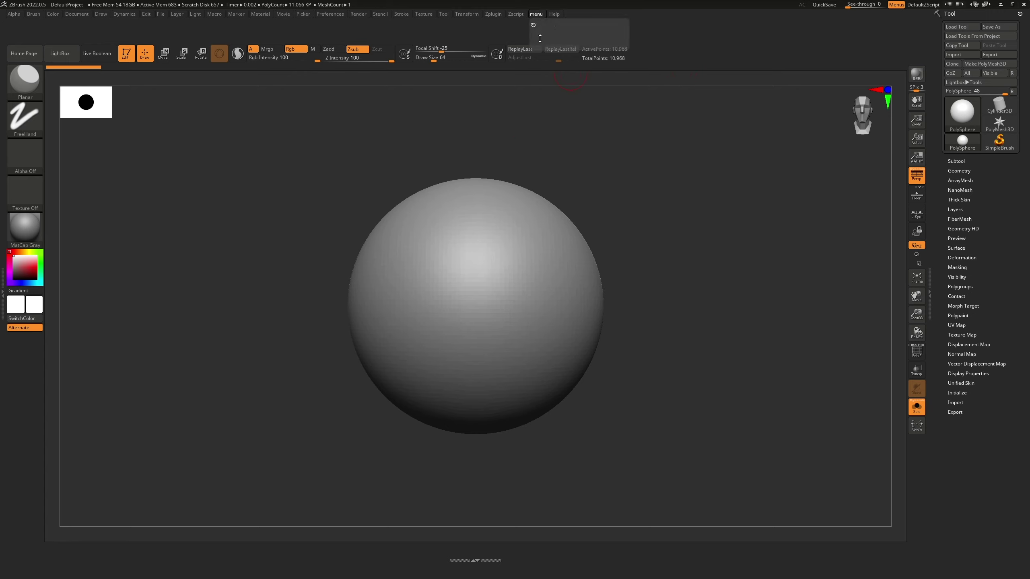
click(536, 15)
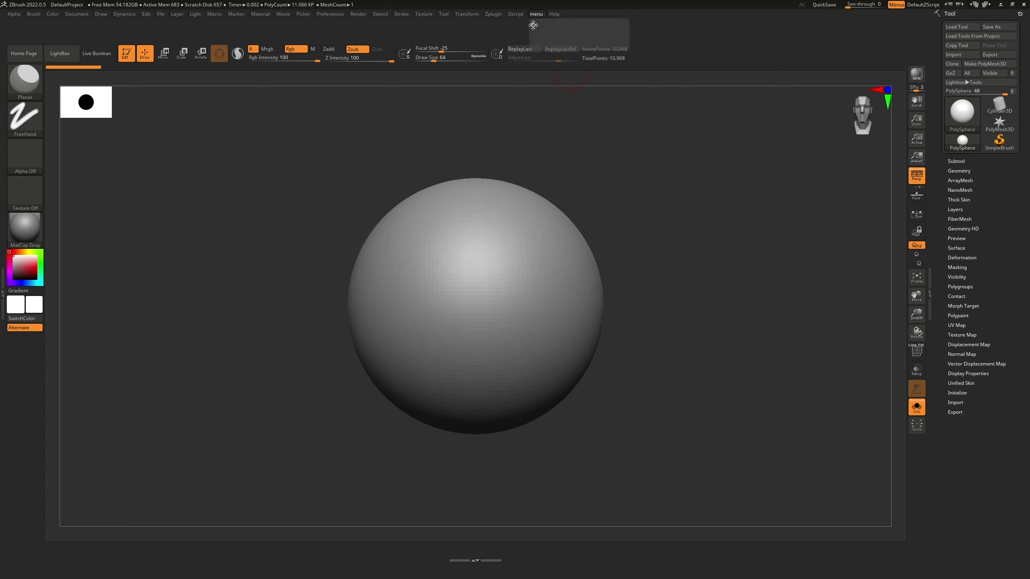
- Remove the Brush palette from the left tray and dock the custom menu there in its place
drag(533, 26, 6, 134)
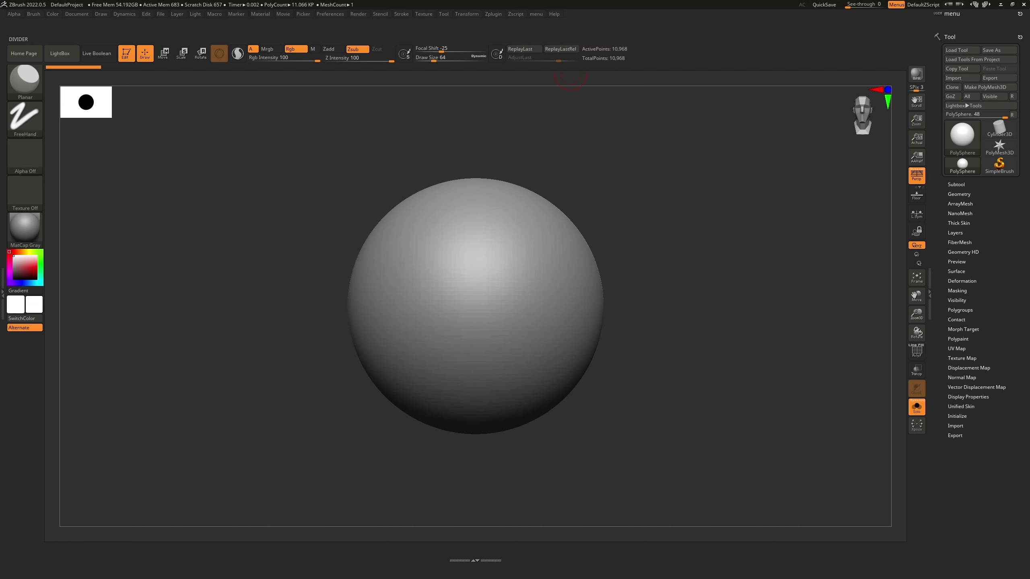
click(7, 294)
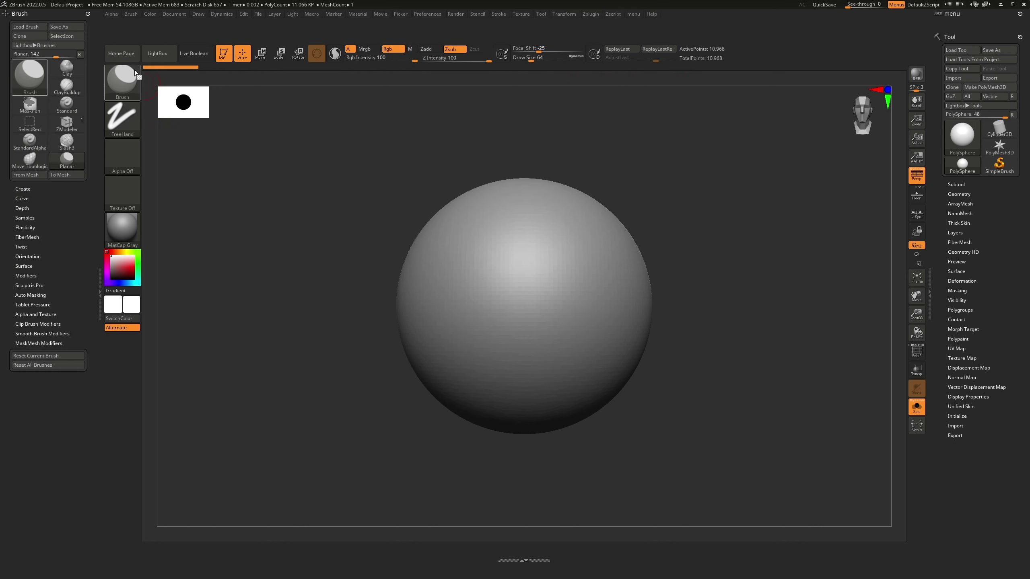
click(87, 13)
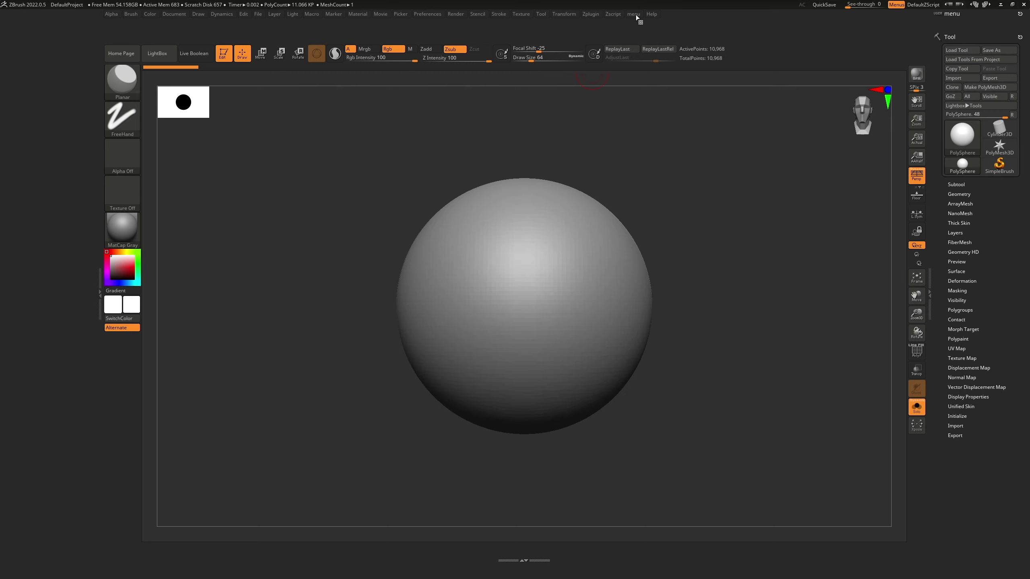
drag(637, 25, 638, 11)
drag(595, 16, 41, 34)
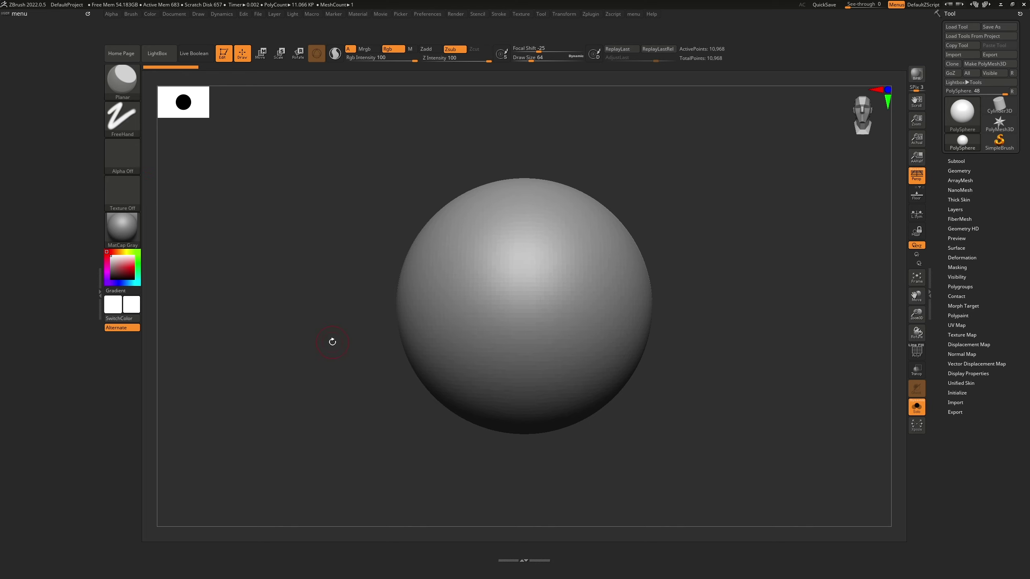
- Add the Duplicate and Delete commands from the Subtool section side by side in the docked custom menu
click(956, 161)
drag(939, 205, 941, 138)
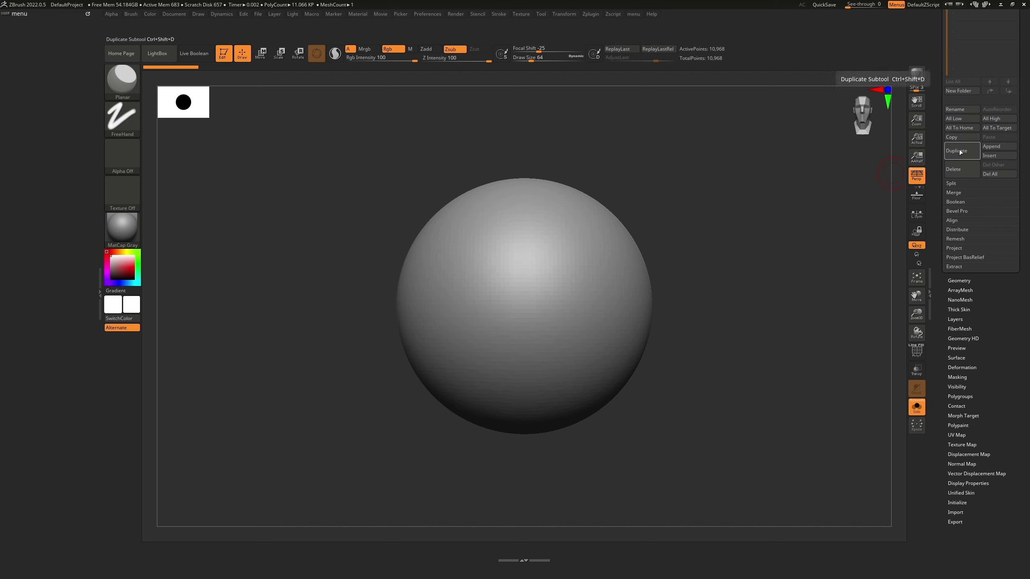
mouse_move(964, 152)
ctrl+alt+mouse_down()
mouse_move(931, 174)
mouse_move(537, 186)
mouse_move(149, 100)
mouse_move(9, 32)
mouse_move(24, 41)
mouse_move(22, 31)
ctrl+alt+mouse_up()
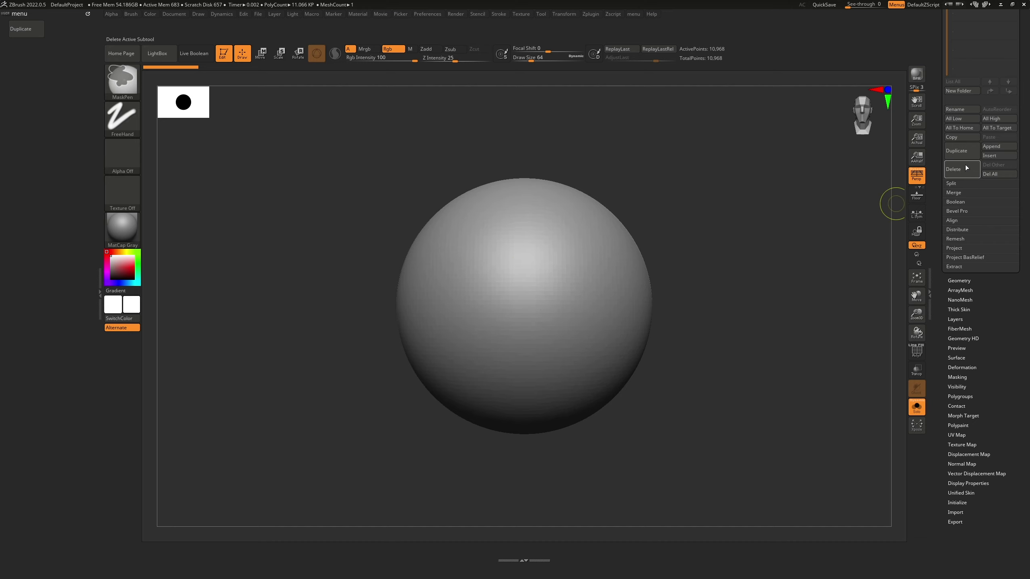
ctrl+alt+drag(966, 170, 63, 28)
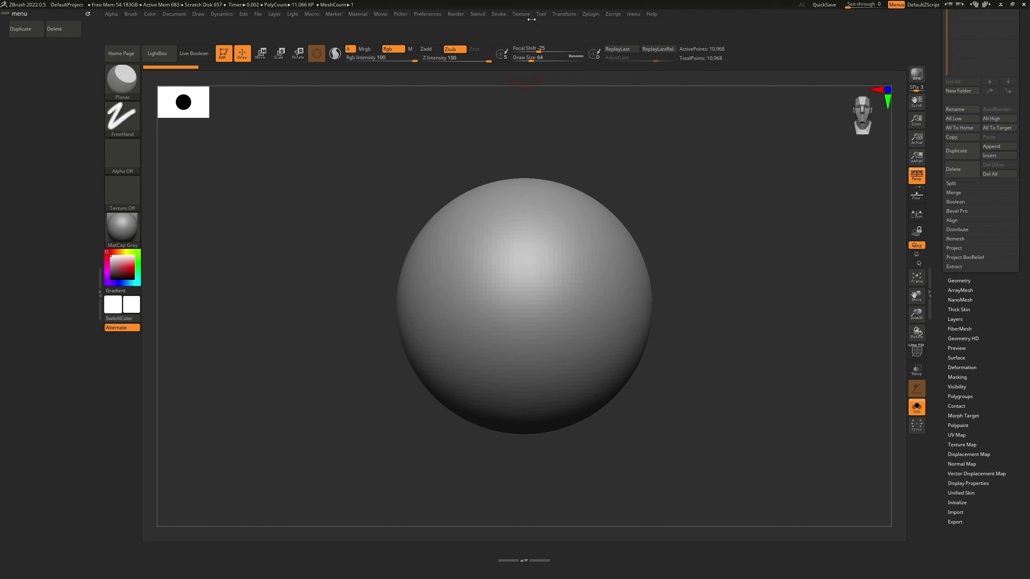
- Place a full-width UI filler below Duplicate and Delete in the custom menu, with Subtool's Split To Similar Parts command beneath it
click(427, 15)
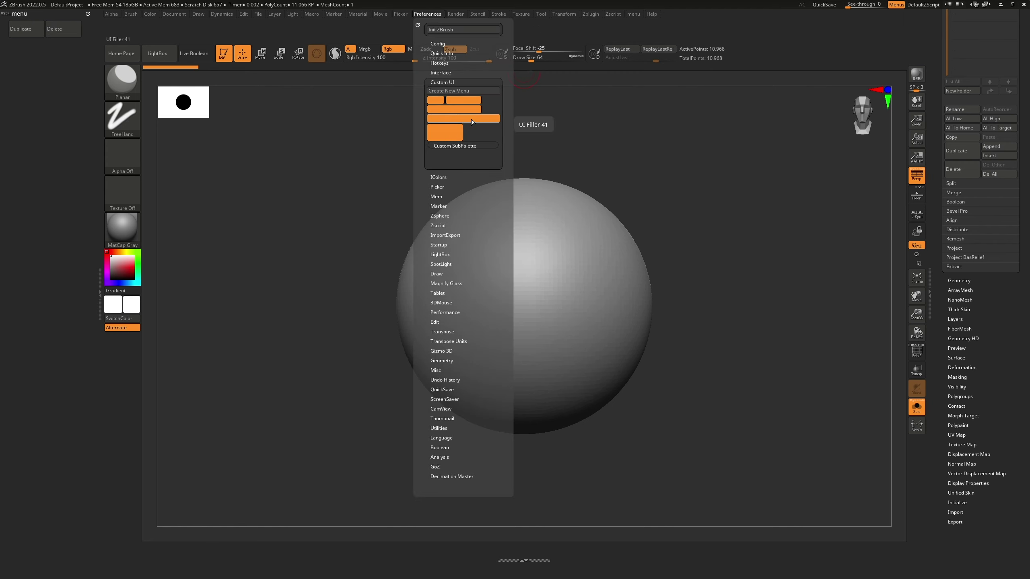
mouse_move(472, 121)
ctrl+alt+mouse_down()
mouse_move(316, 136)
mouse_move(54, 60)
mouse_move(55, 43)
ctrl+alt+mouse_up()
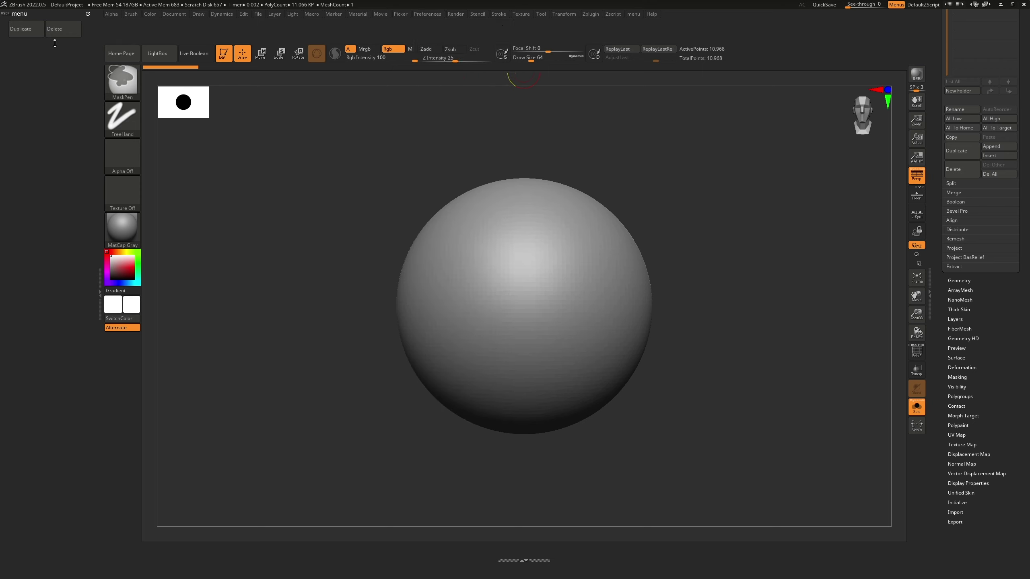
click(442, 14)
ctrl+alt+drag(446, 133, 81, 44)
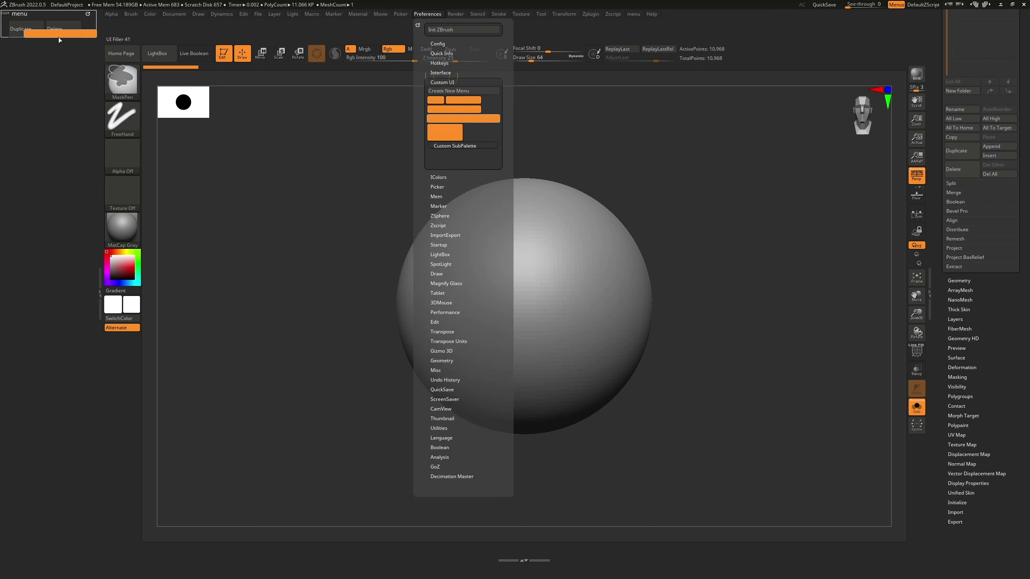
click(474, 15)
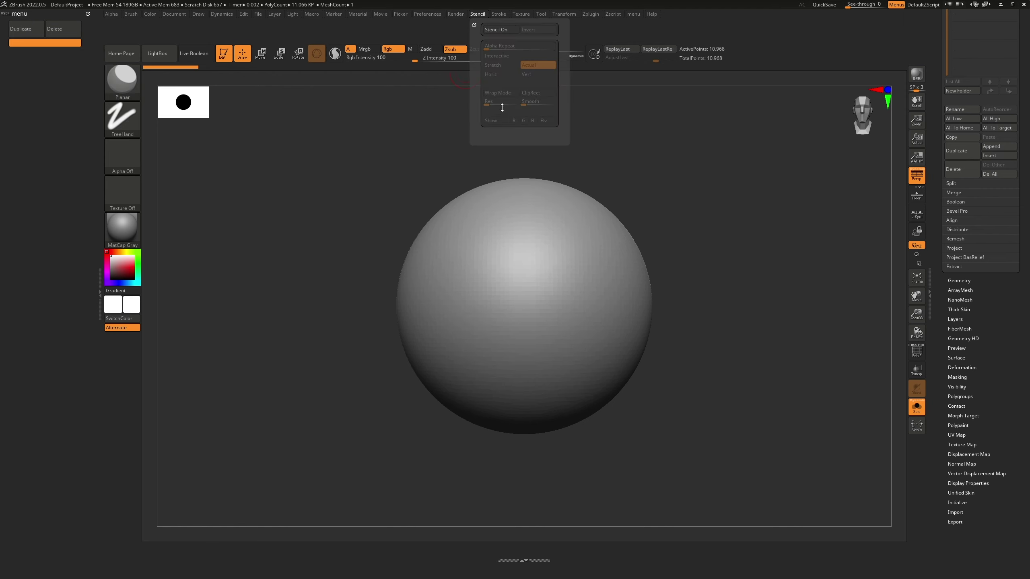
mouse_move(440, 17)
ctrl+alt+drag(479, 120, 45, 52)
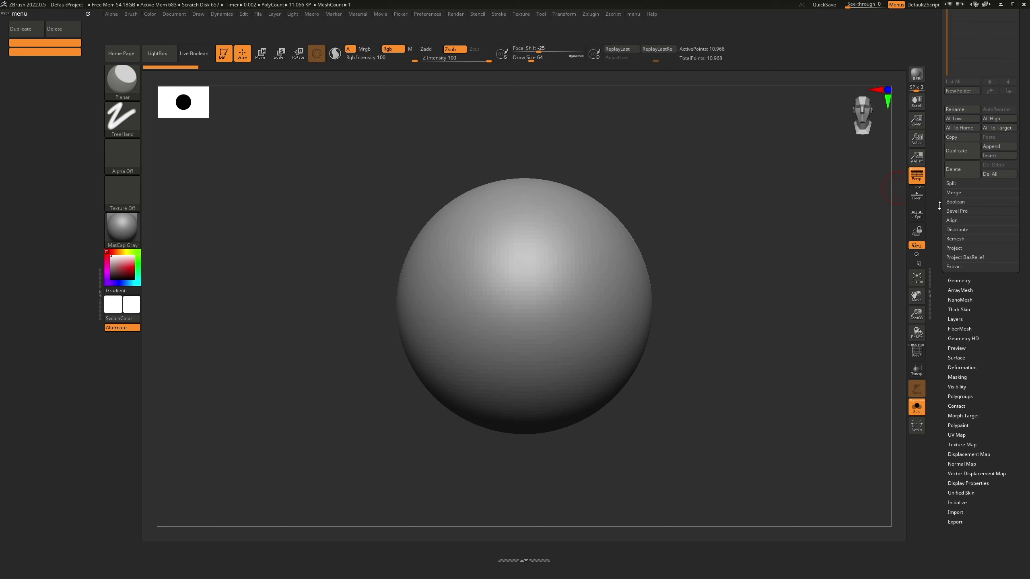
click(951, 183)
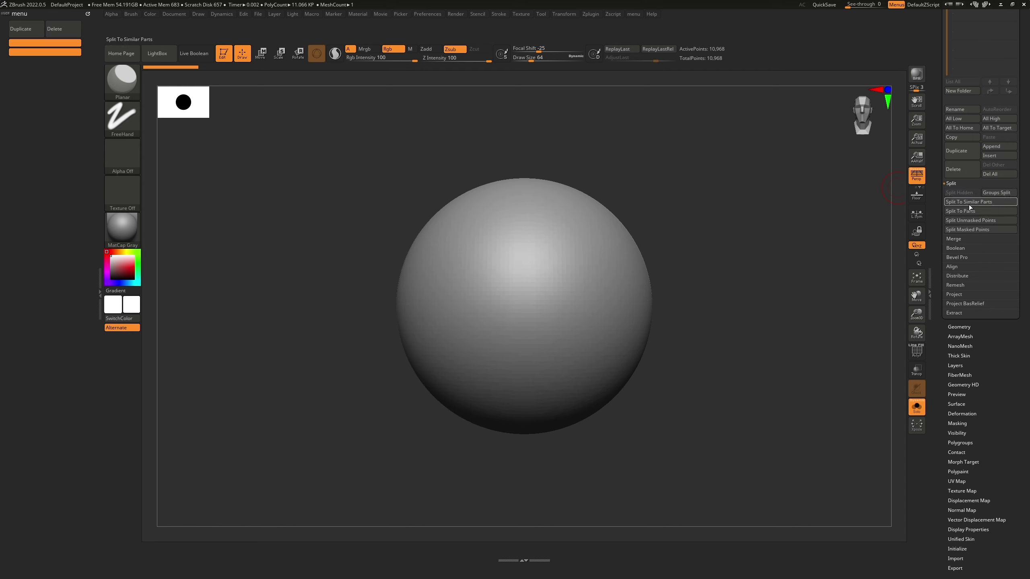
ctrl+alt+drag(968, 201, 49, 60)
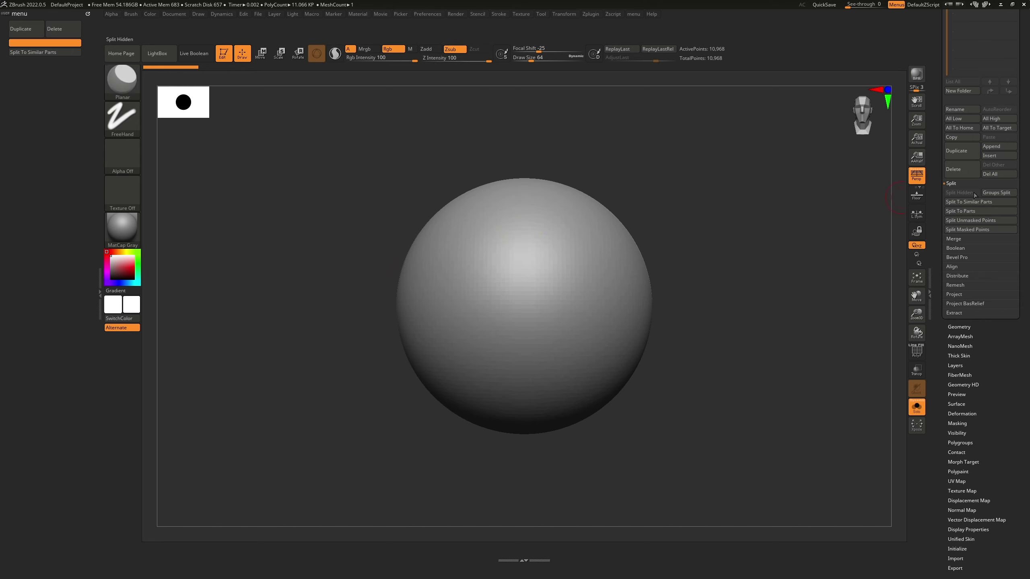
- Add Geometry's Divide, Crease, CreaseAll and CTolerance controls to the custom menu above the full-width filler
click(959, 326)
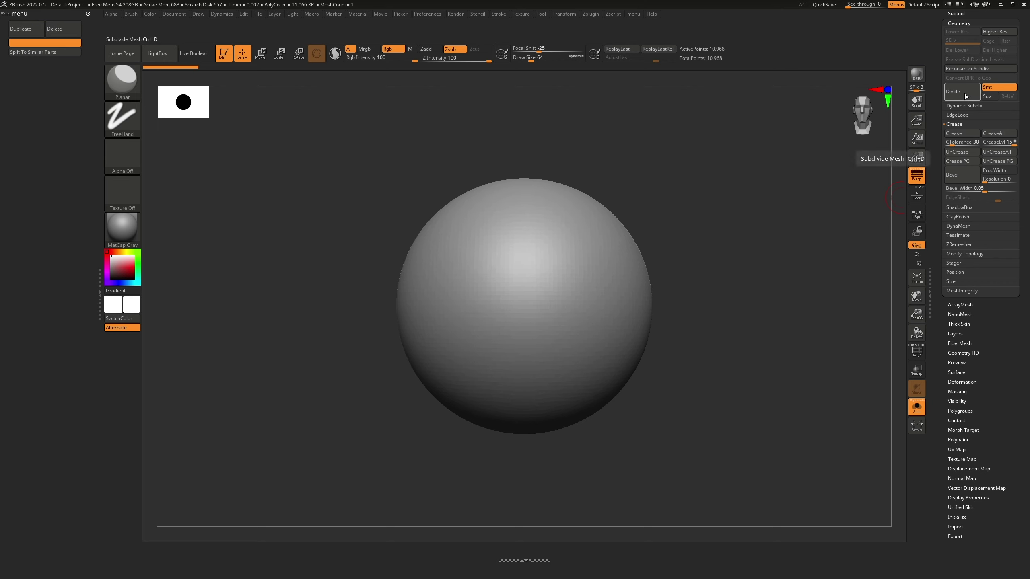
mouse_move(964, 93)
ctrl+alt+mouse_down()
mouse_move(825, 155)
mouse_move(194, 119)
mouse_move(30, 51)
ctrl+alt+mouse_up()
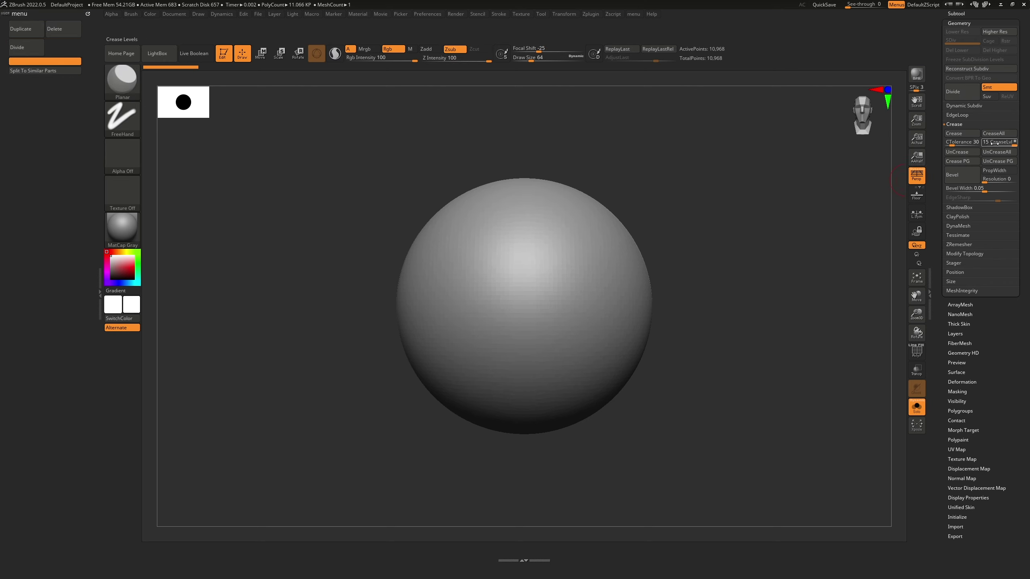
ctrl+alt+drag(958, 134, 63, 44)
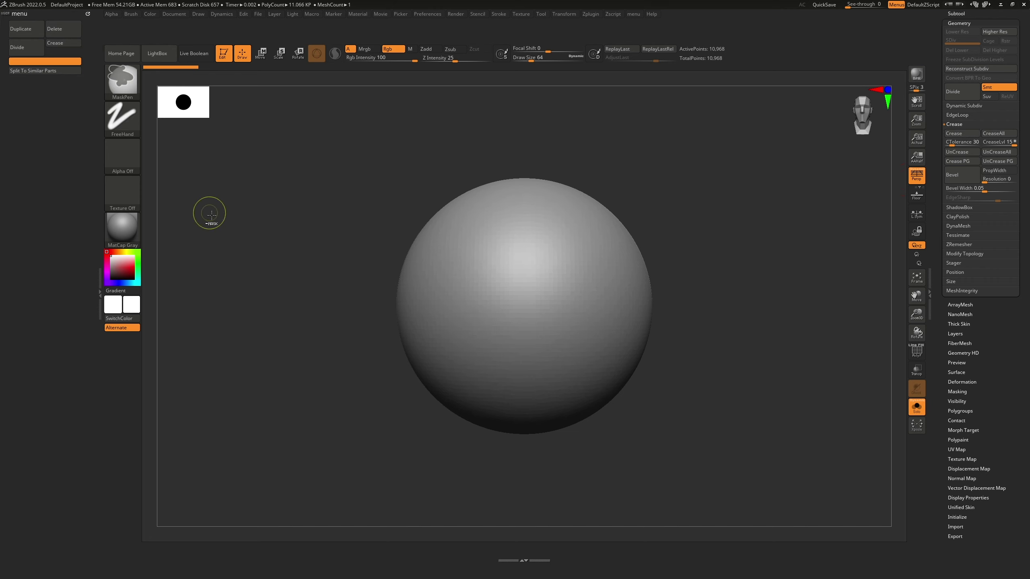
ctrl+alt+drag(998, 133, 67, 50)
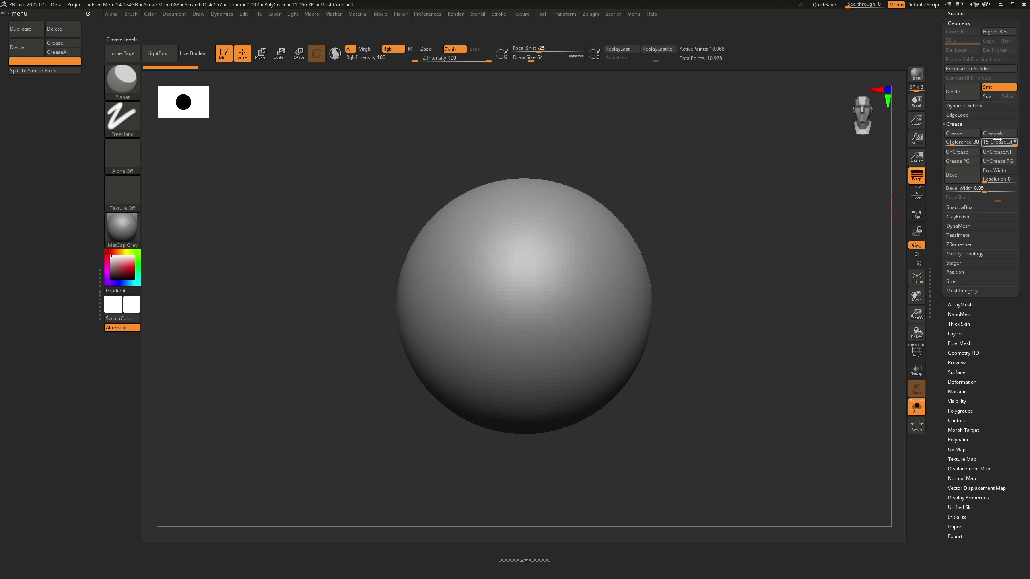
mouse_move(961, 142)
ctrl+alt+mouse_down()
mouse_move(917, 167)
mouse_move(428, 229)
mouse_move(48, 79)
ctrl+alt+mouse_up()
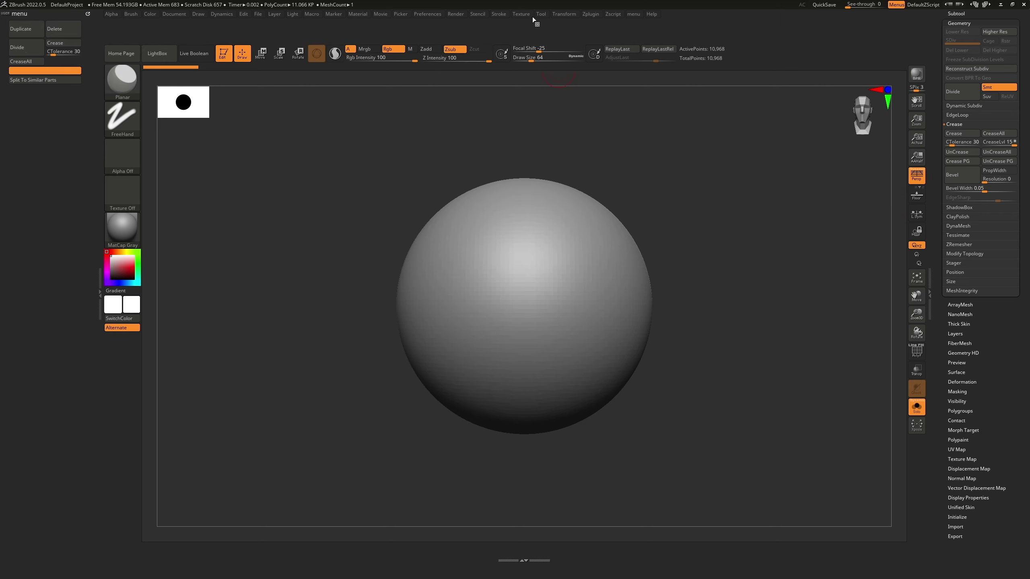
- Insert a half-width UI filler beside CreaseAll and a full-width filler below Split To Similar Parts in the custom menu
click(432, 16)
ctrl+alt+drag(465, 102, 78, 70)
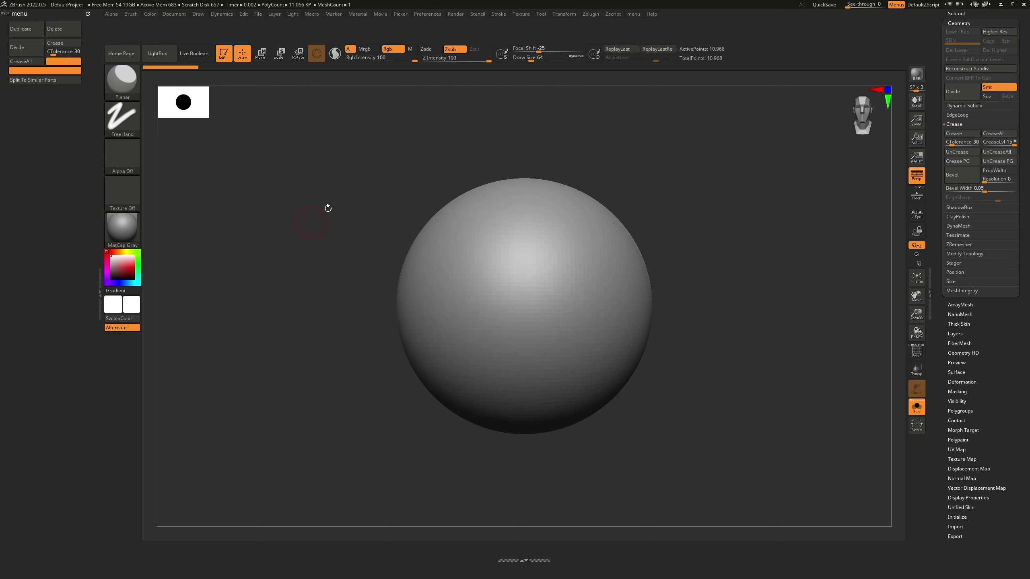
mouse_move(441, 17)
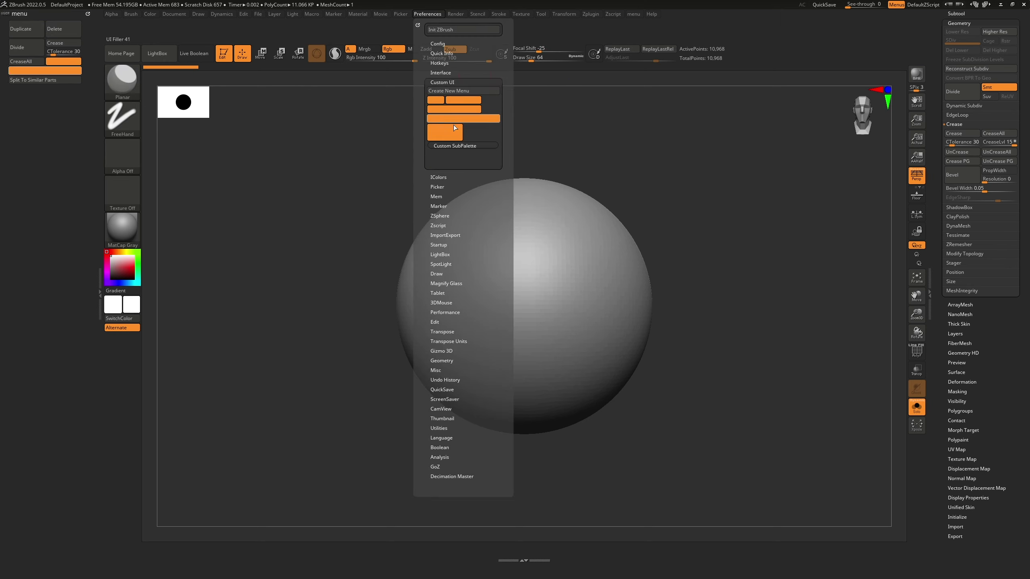
mouse_move(460, 120)
ctrl+alt+mouse_down()
mouse_move(448, 133)
mouse_move(46, 88)
ctrl+alt+mouse_up()
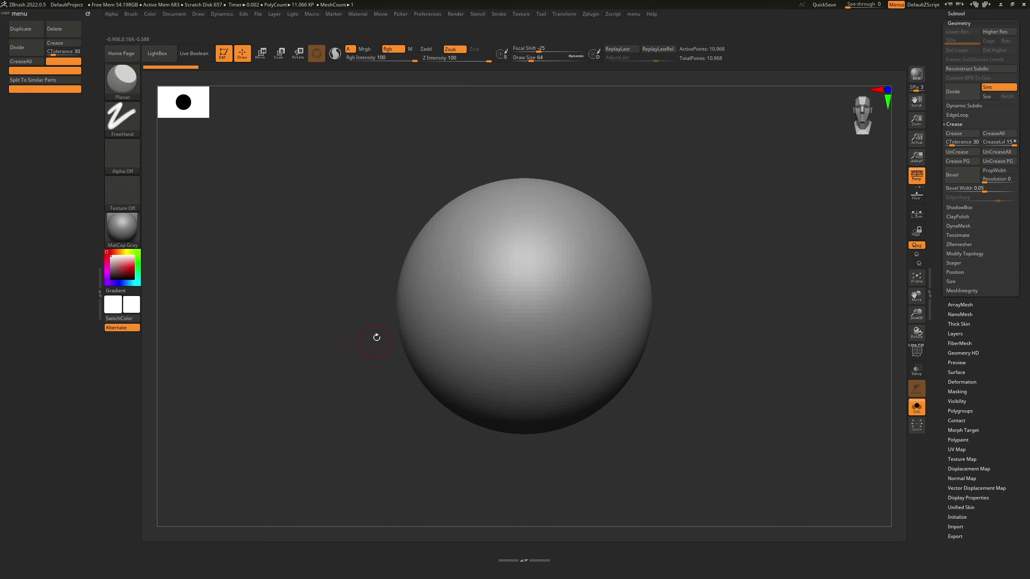
- Close the left tray and turn off interface customization
click(99, 286)
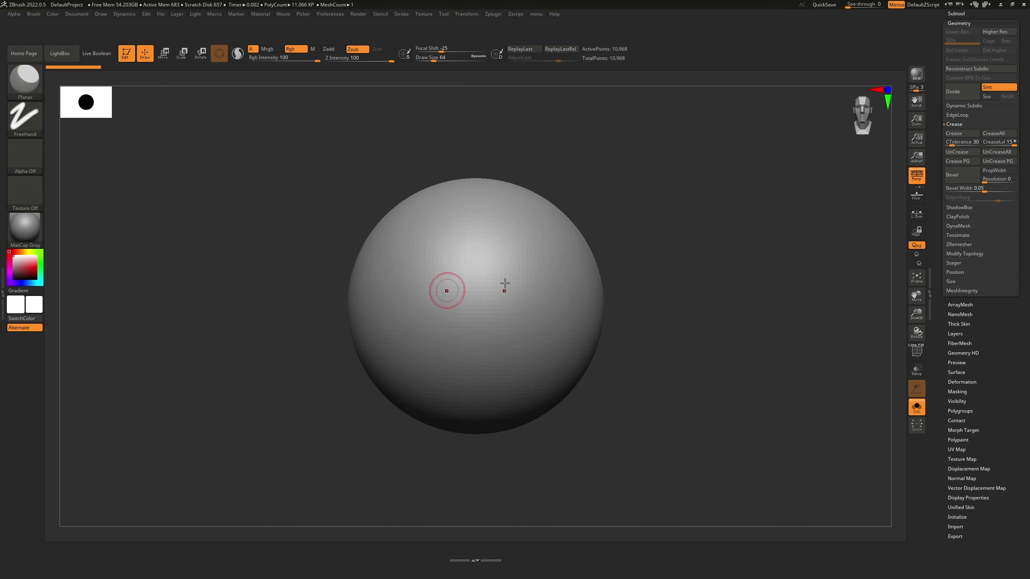
click(342, 15)
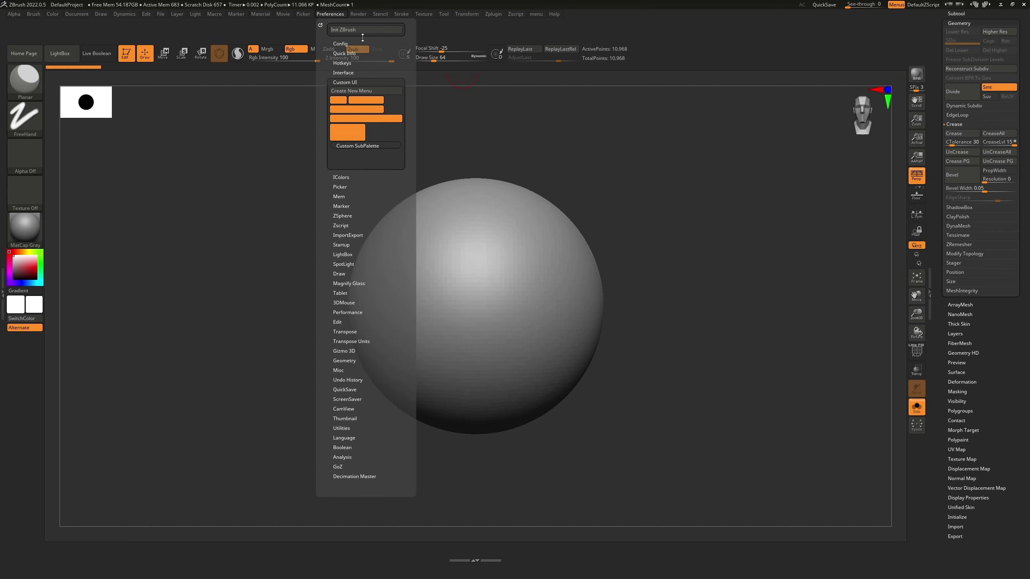
click(353, 46)
click(387, 91)
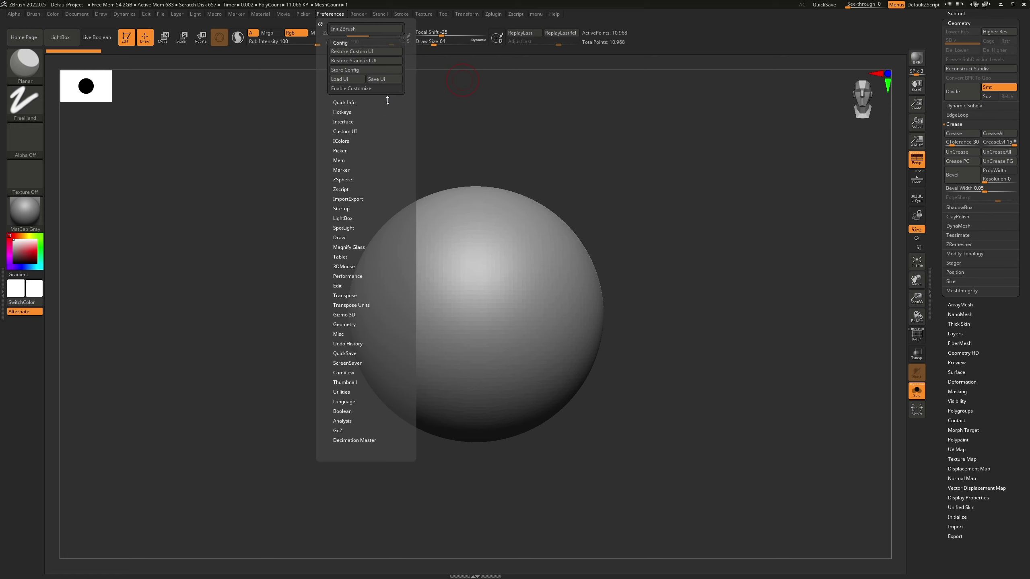
click(338, 16)
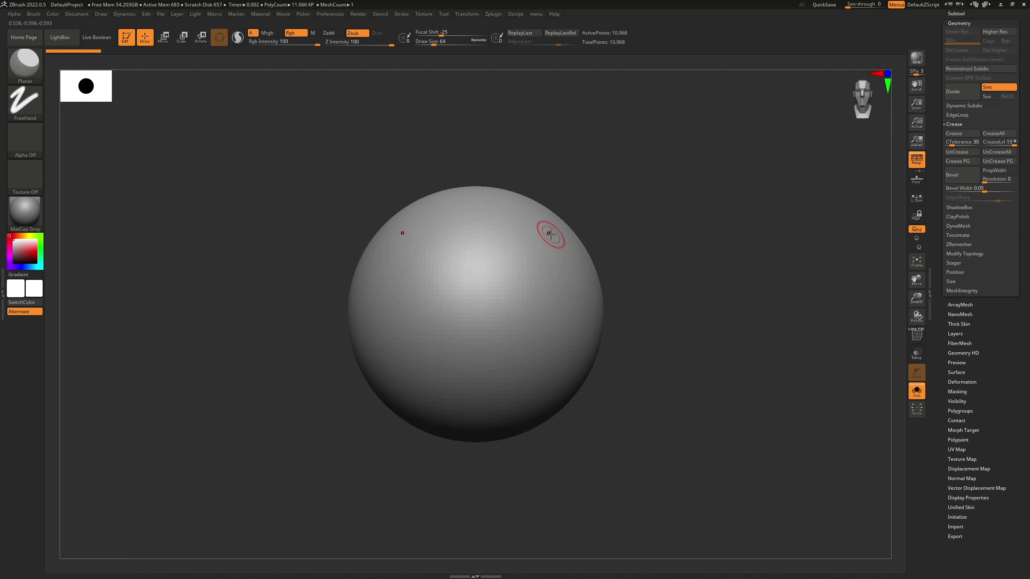
- Assign the hotkey 3 to the custom menu
click(539, 14)
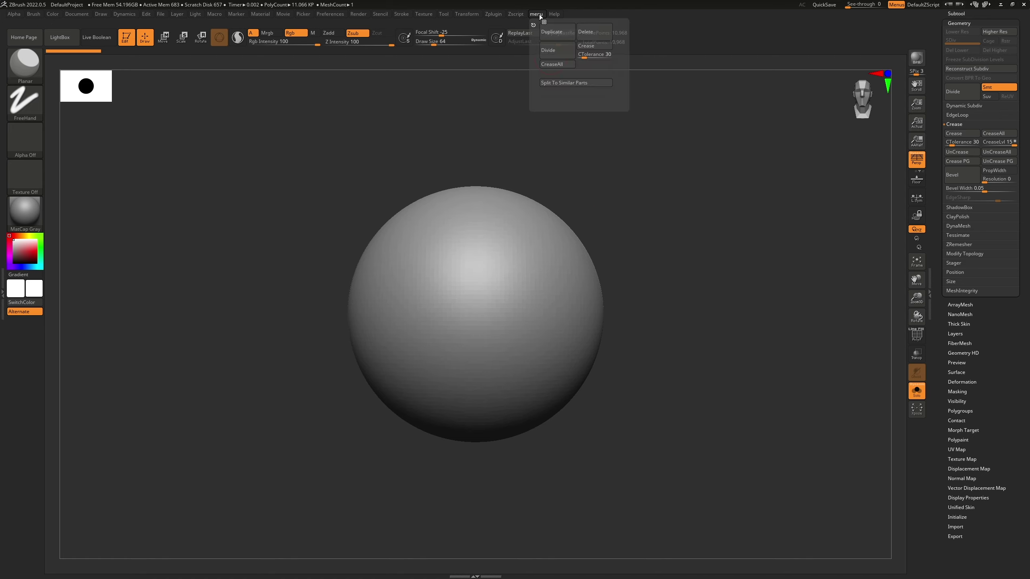
key(ctrl)
ctrl+alt+click(540, 16)
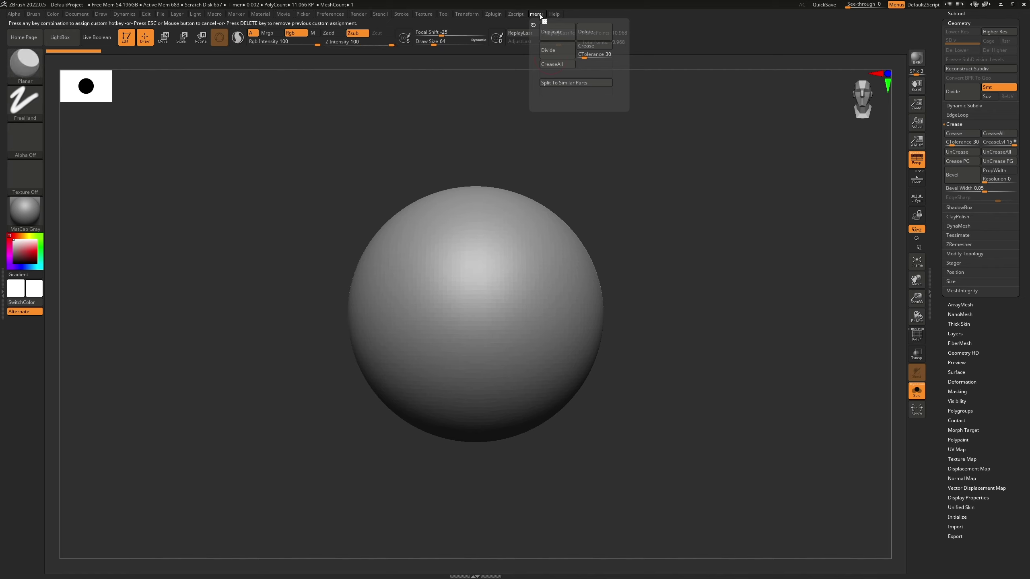
key(3)
- Hide the interface shelves and call up the custom menu at the cursor over the canvas
key(3)
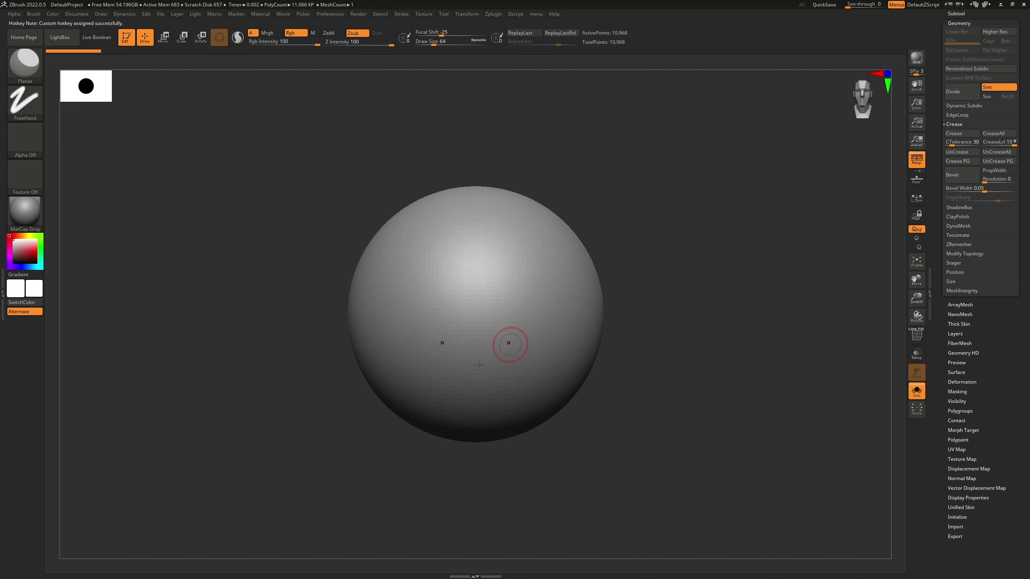
key(3)
key(shift+space)
key(shift+space)
drag(933, 297, 935, 350)
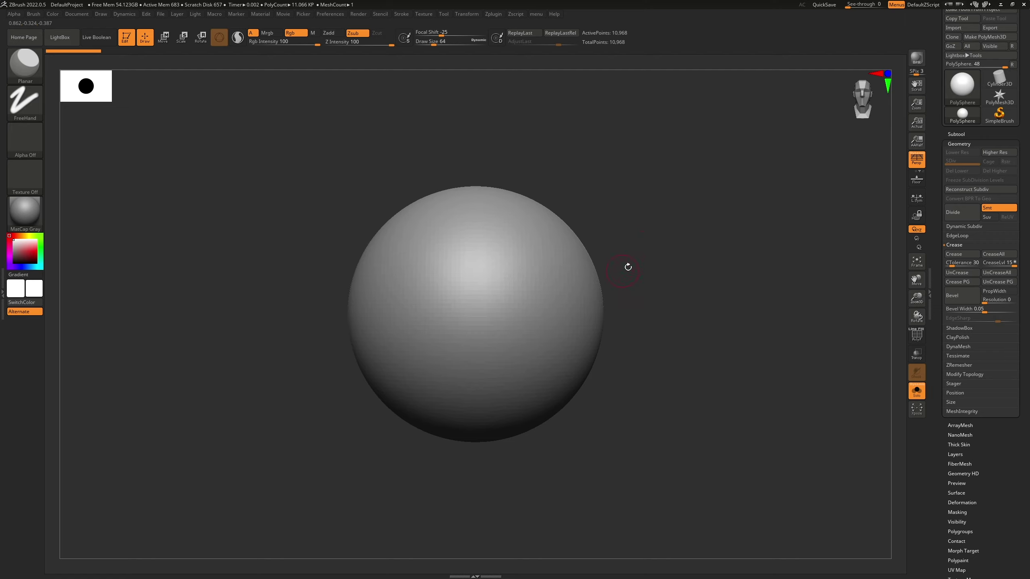
key(Tab)
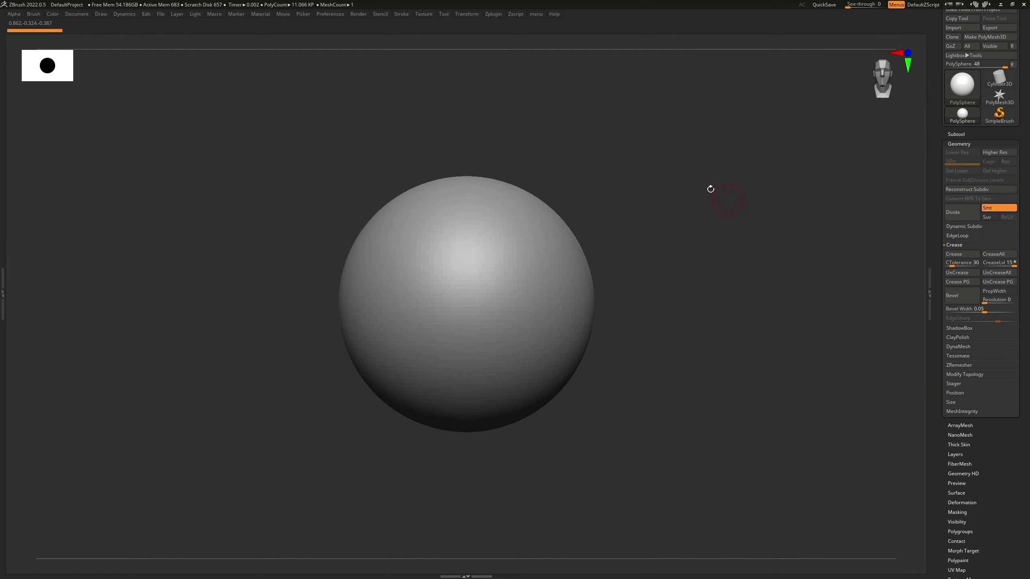
key(space)
- Dismiss the custom pop-up menu and bring the interface shelves back around the canvas
key(space)
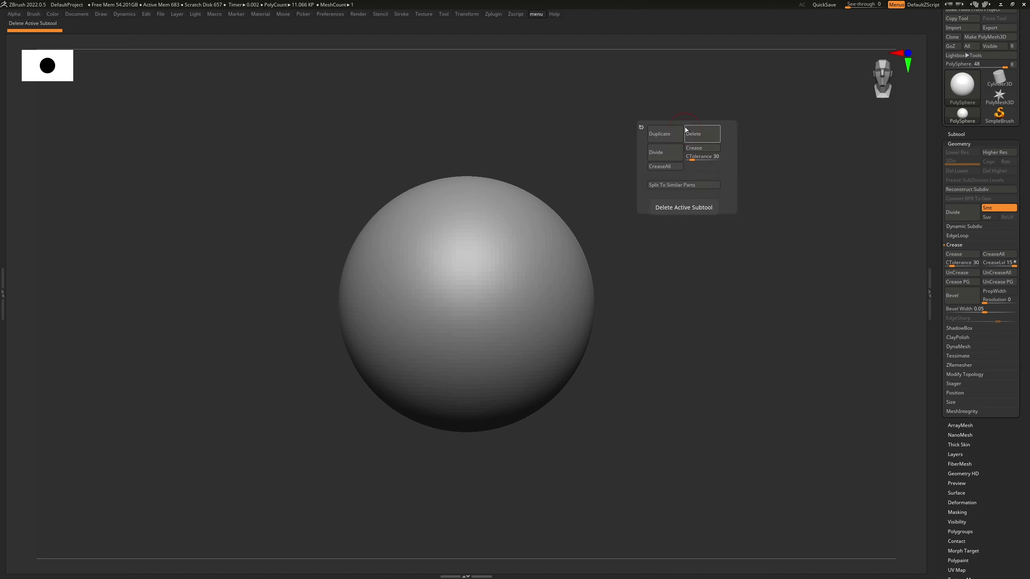
key(space)
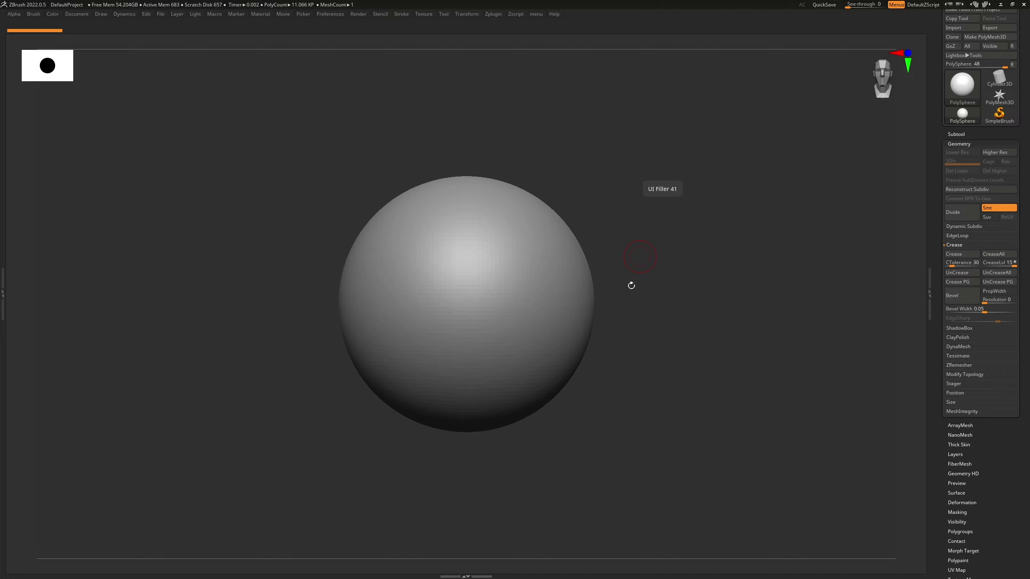
key(Tab)
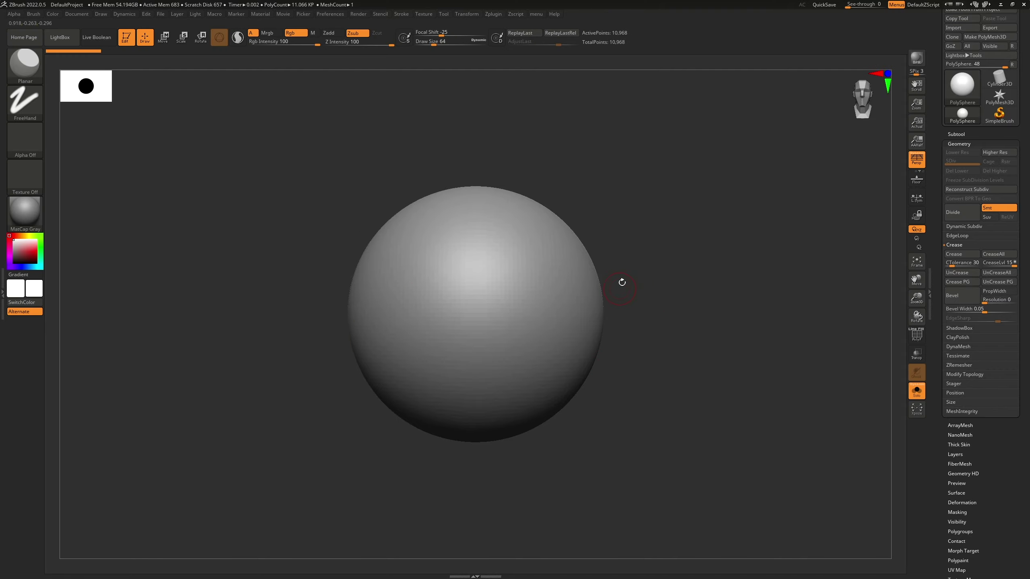
- Sample a lighter gray for the document background, and resample it back to the dark interface gray
click(55, 14)
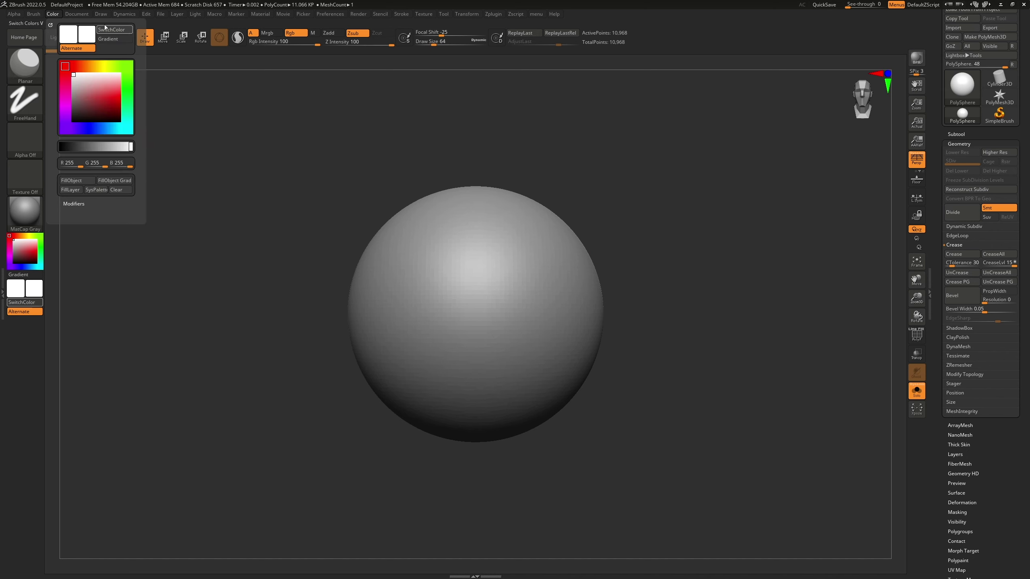
mouse_move(96, 17)
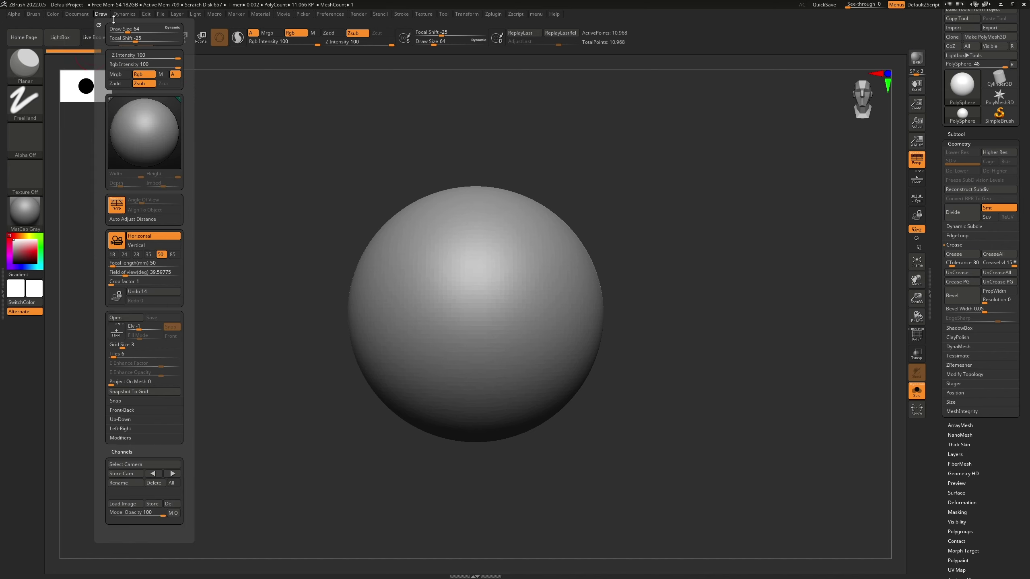
mouse_move(132, 19)
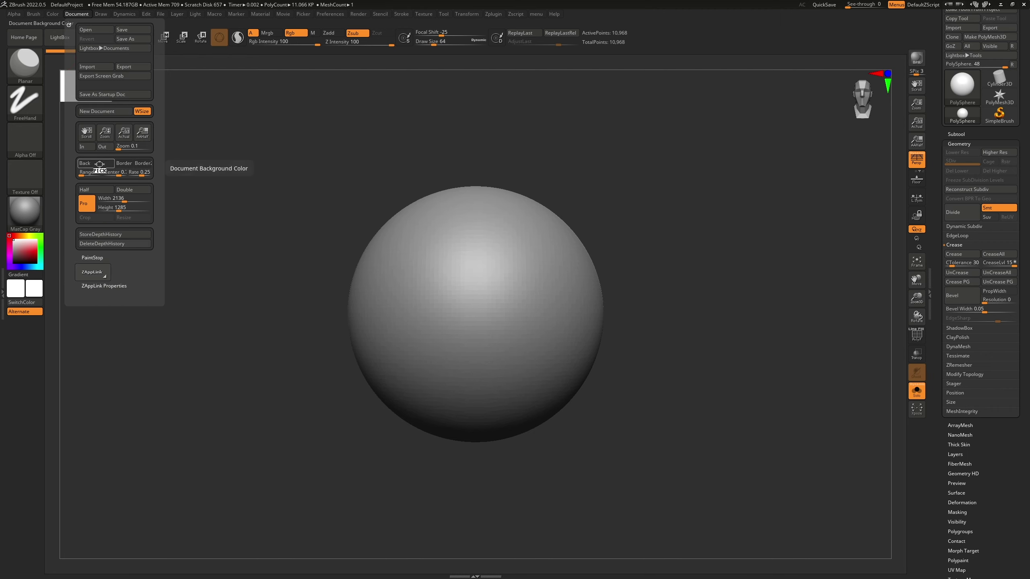
drag(99, 166, 189, 209)
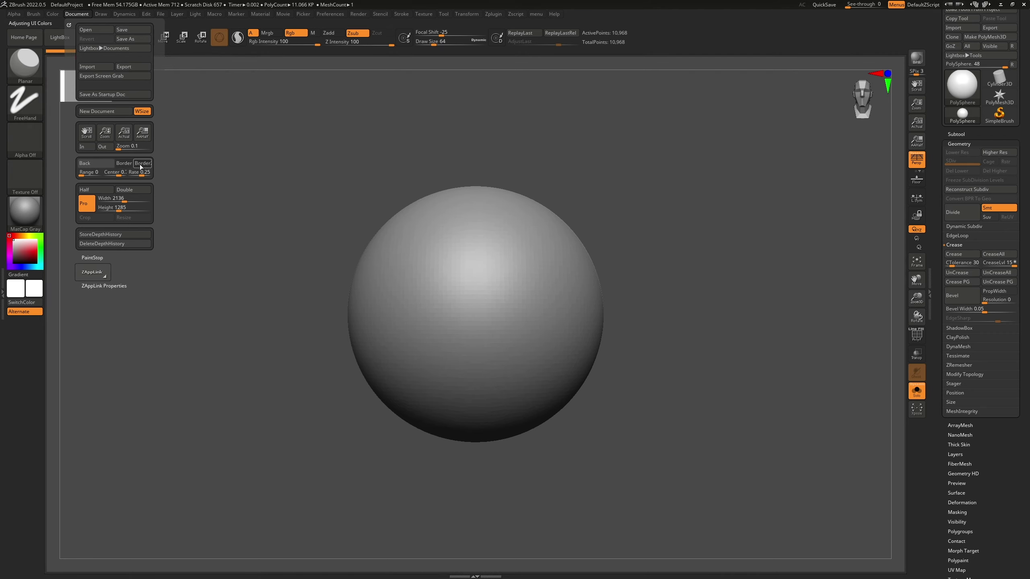
drag(101, 165, 189, 175)
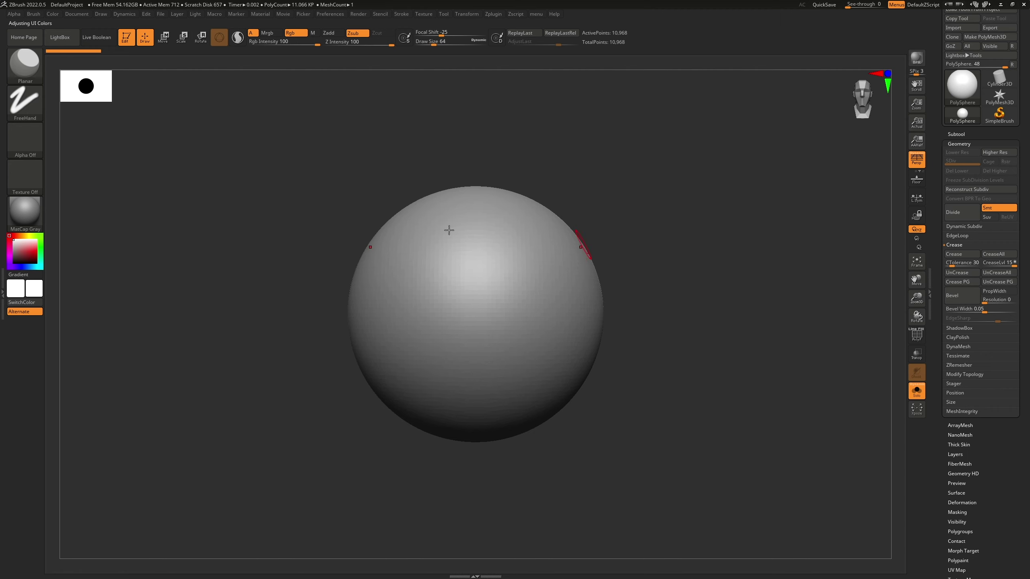
- Set the Popup Opacity in the IColors interface color preferences to 13
click(340, 14)
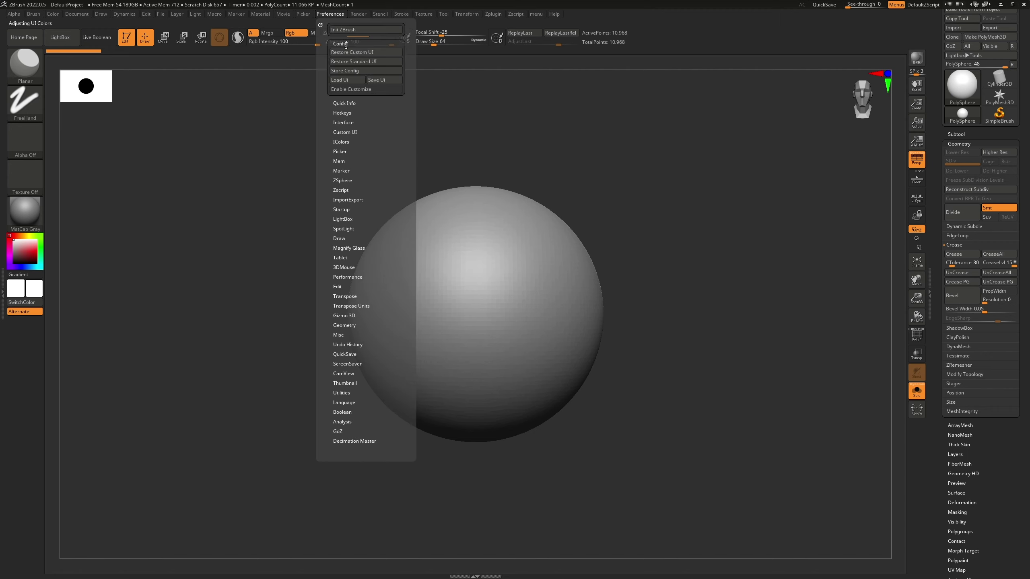
click(356, 141)
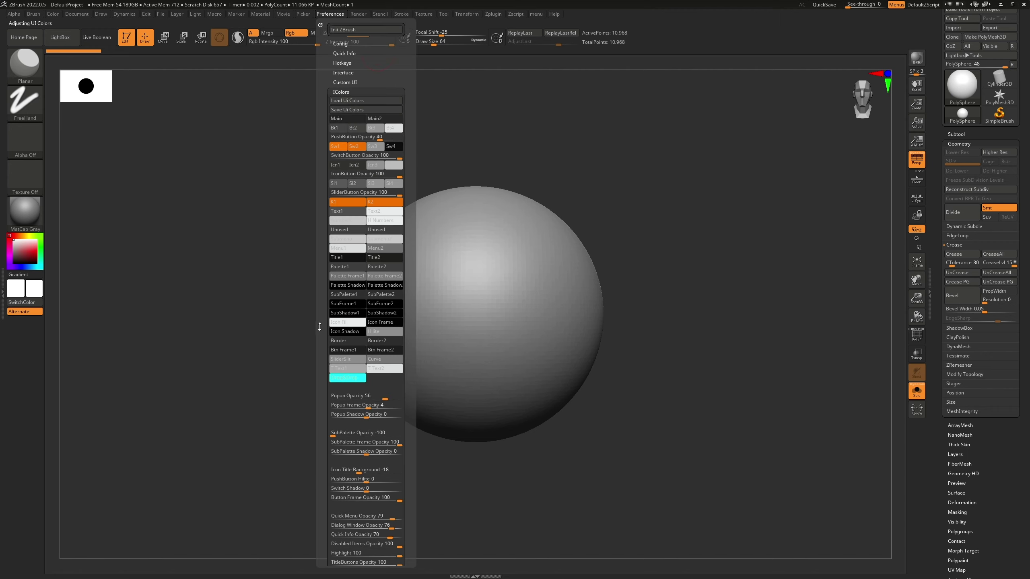
drag(319, 327, 319, 305)
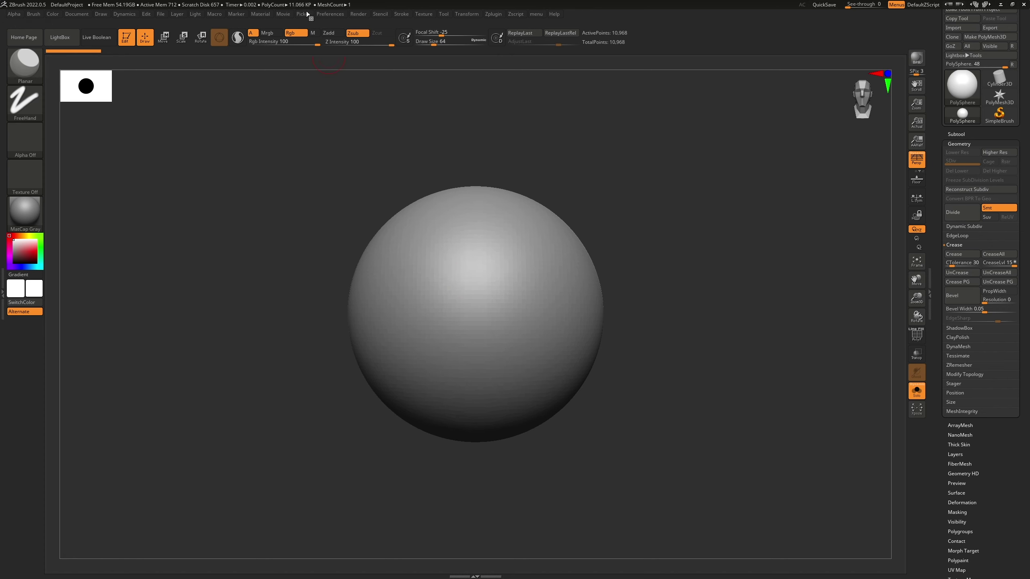
click(329, 13)
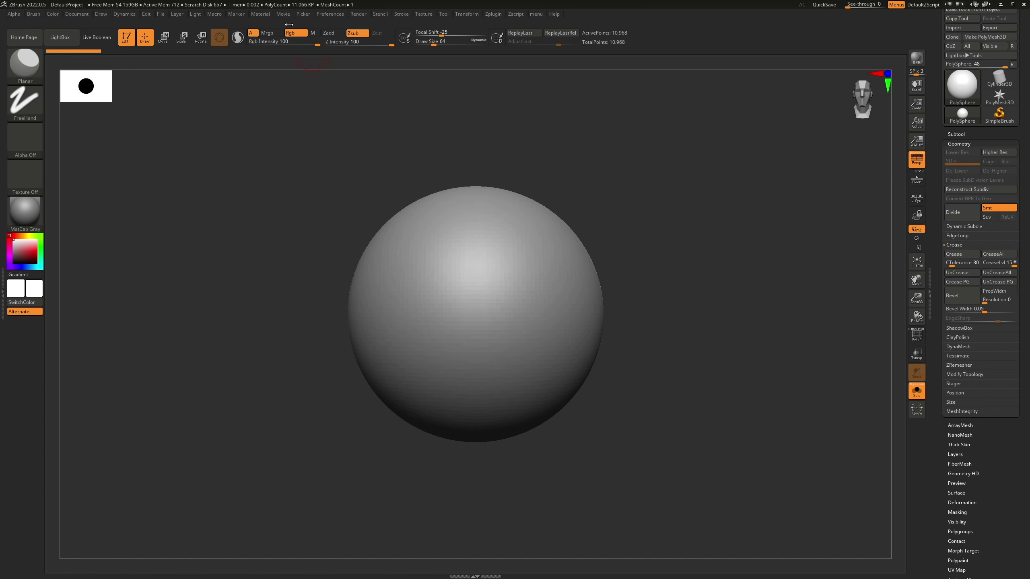
click(333, 15)
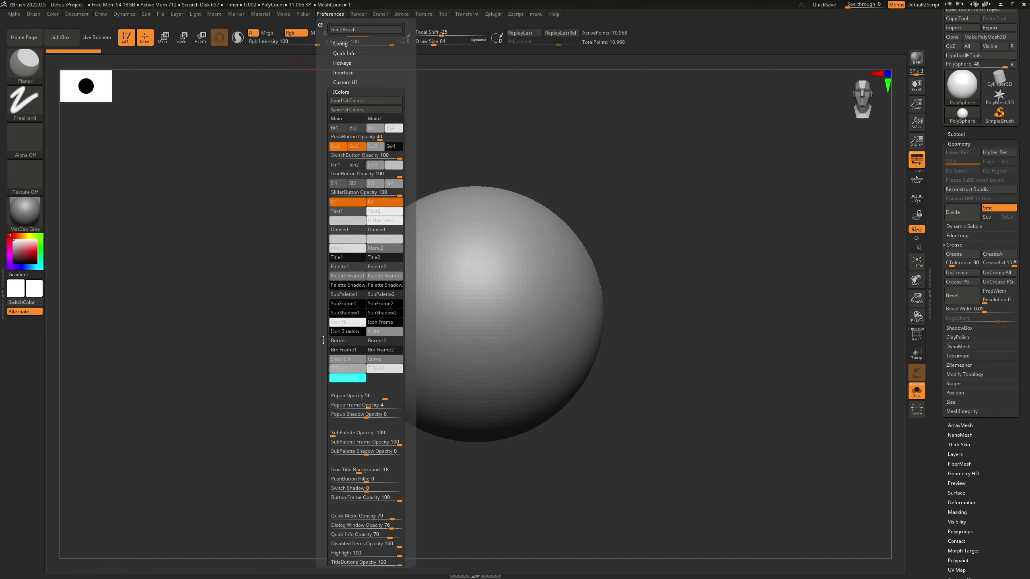
scroll(323, 340, down, 5)
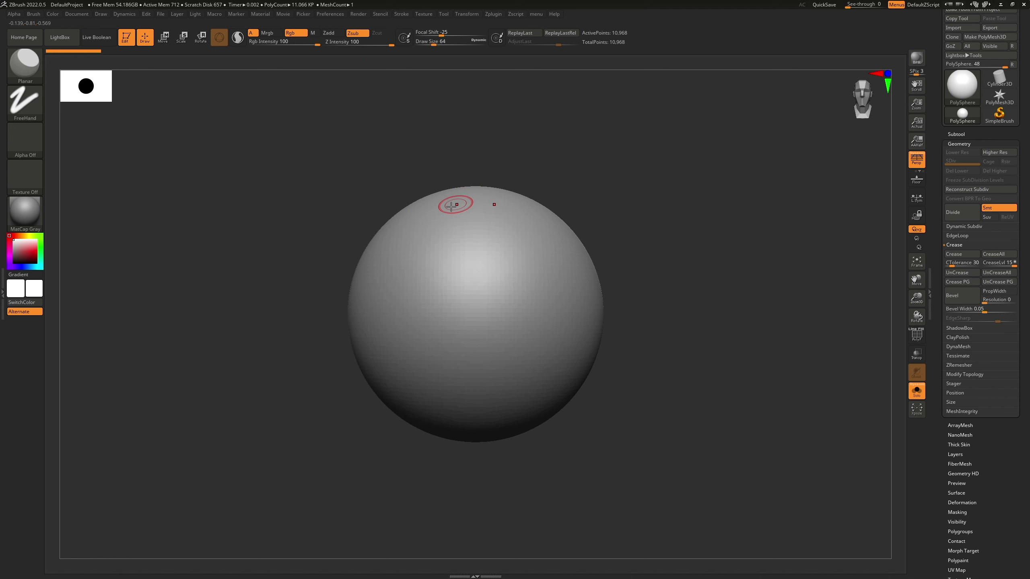
click(322, 15)
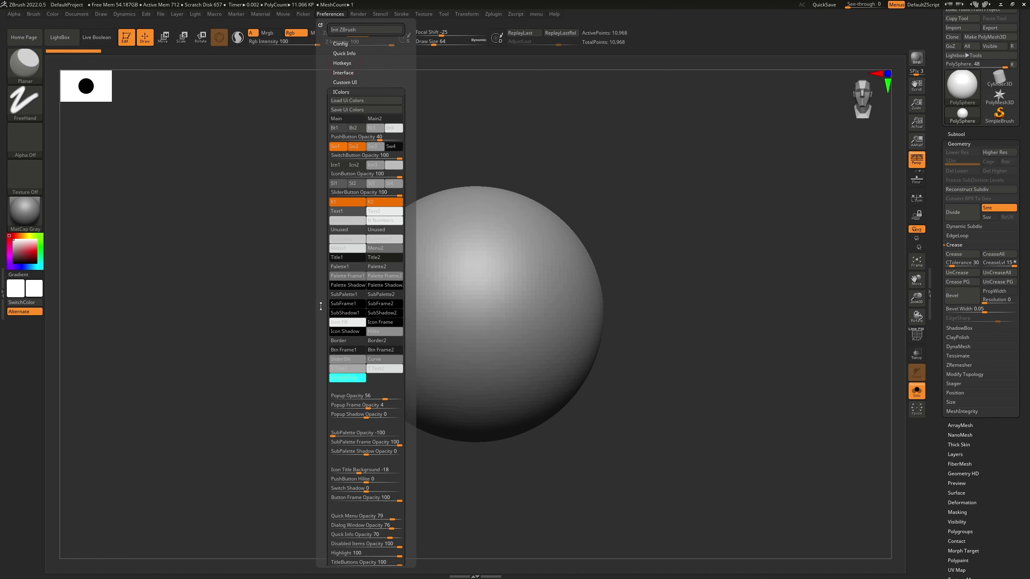
drag(318, 312, 319, 287)
drag(385, 374, 367, 378)
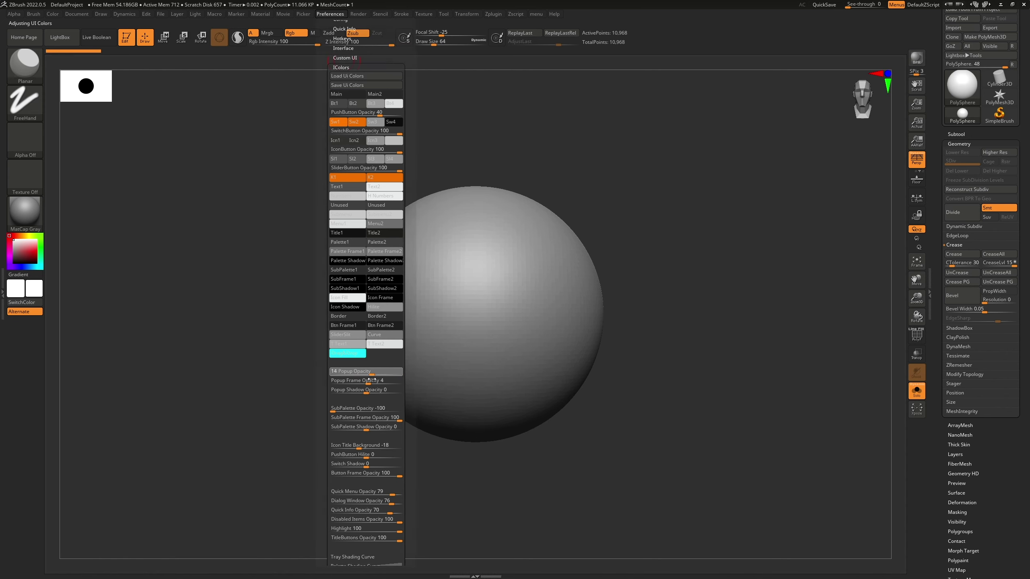
click(339, 14)
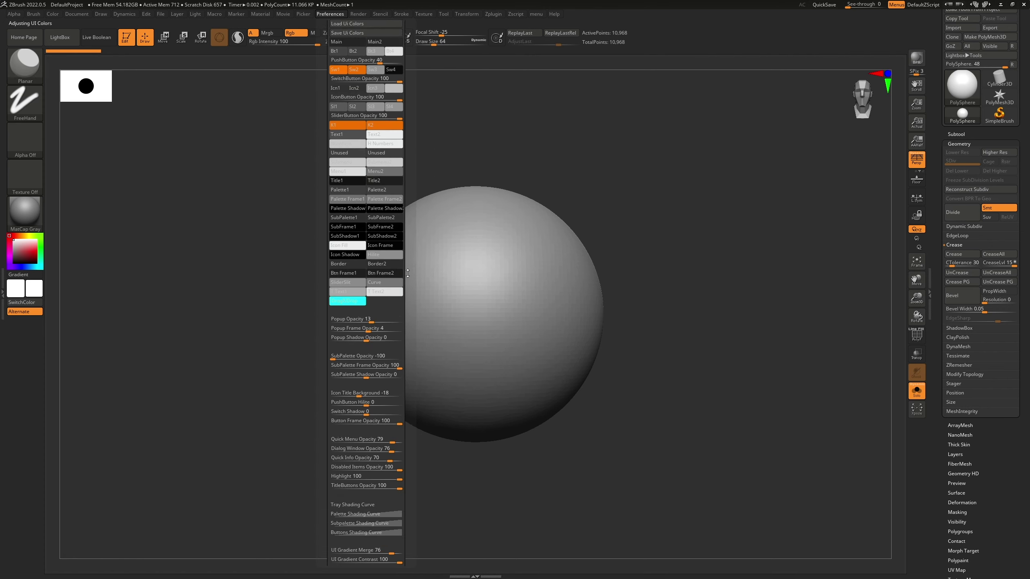
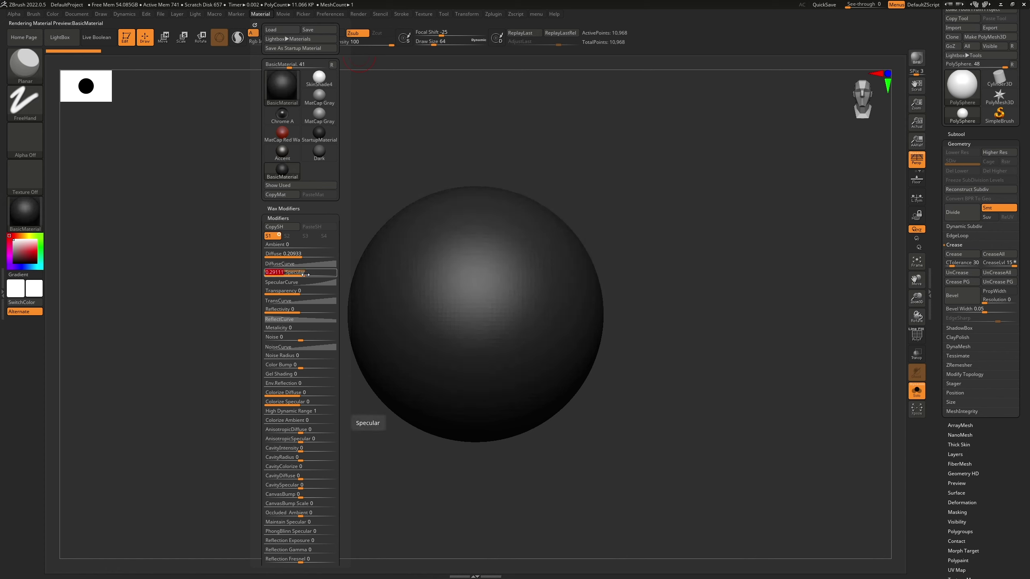
- Subdivide the sphere with smoothing up to subdivision level 4
drag(624, 232, 619, 198)
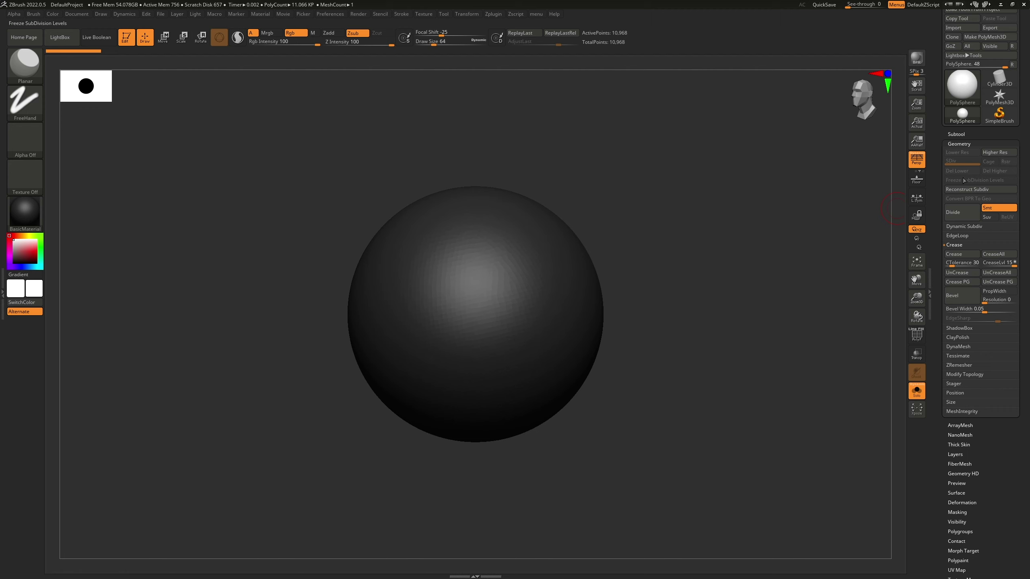
click(961, 212)
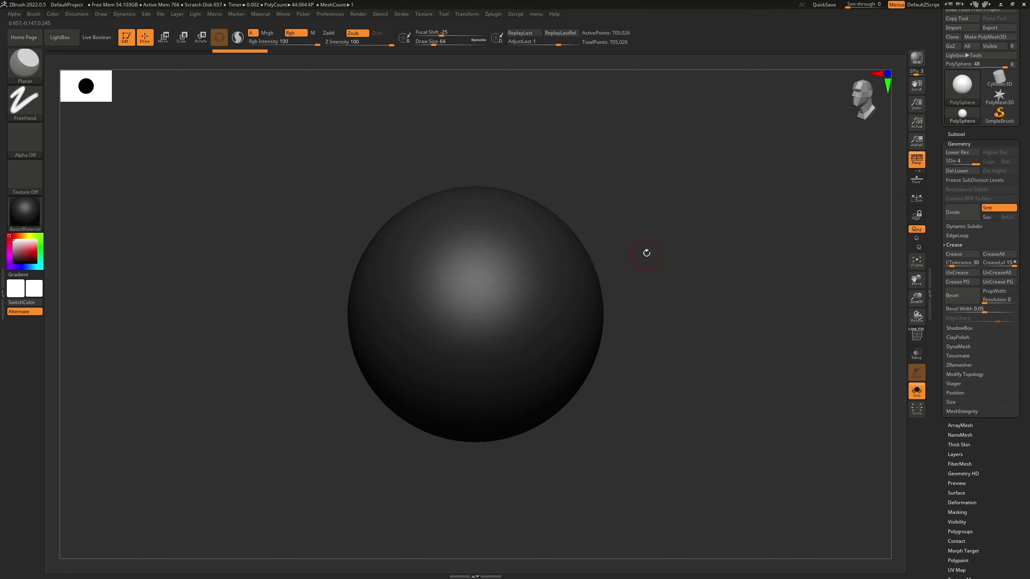
mouse_move(642, 231)
mouse_down()
mouse_move(586, 280)
mouse_move(628, 259)
mouse_up()
- Flatten a mirrored pair of round patches on the sphere's front with the hPolish brush at a draw size of about 227
key(shift+h)
key(s)
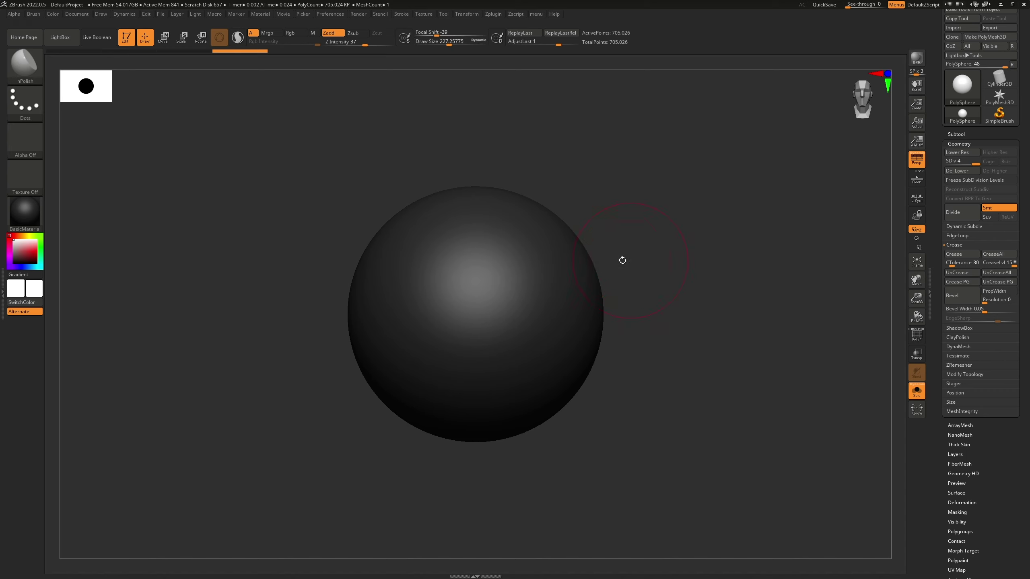
mouse_move(527, 286)
mouse_down()
mouse_move(520, 319)
mouse_move(551, 271)
mouse_move(500, 326)
mouse_move(509, 290)
mouse_move(537, 285)
mouse_move(517, 297)
mouse_move(524, 270)
mouse_move(532, 291)
mouse_up()
drag(644, 228, 646, 252)
drag(644, 292, 574, 287)
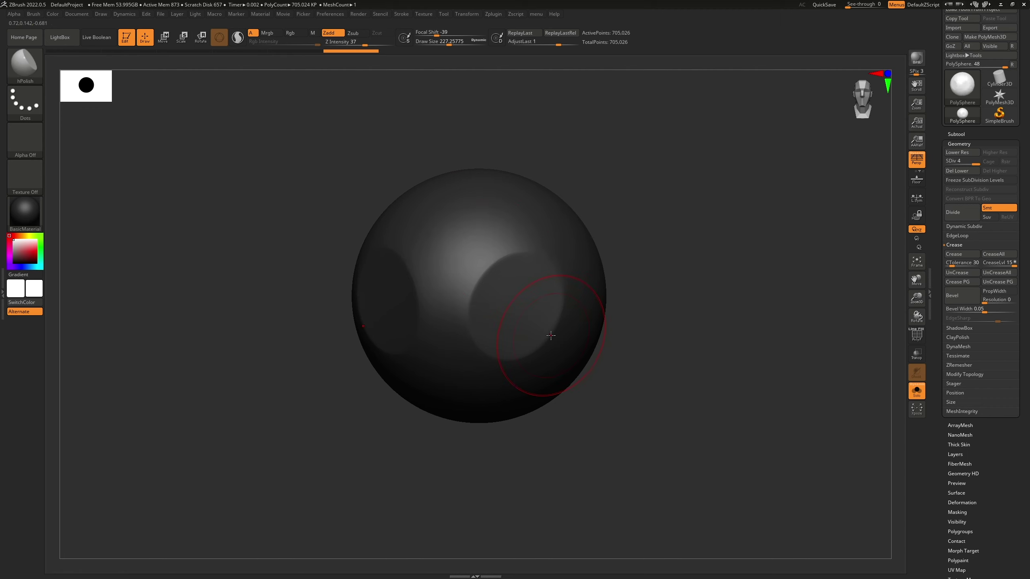
mouse_move(642, 265)
mouse_down()
mouse_move(552, 303)
mouse_move(630, 272)
mouse_up()
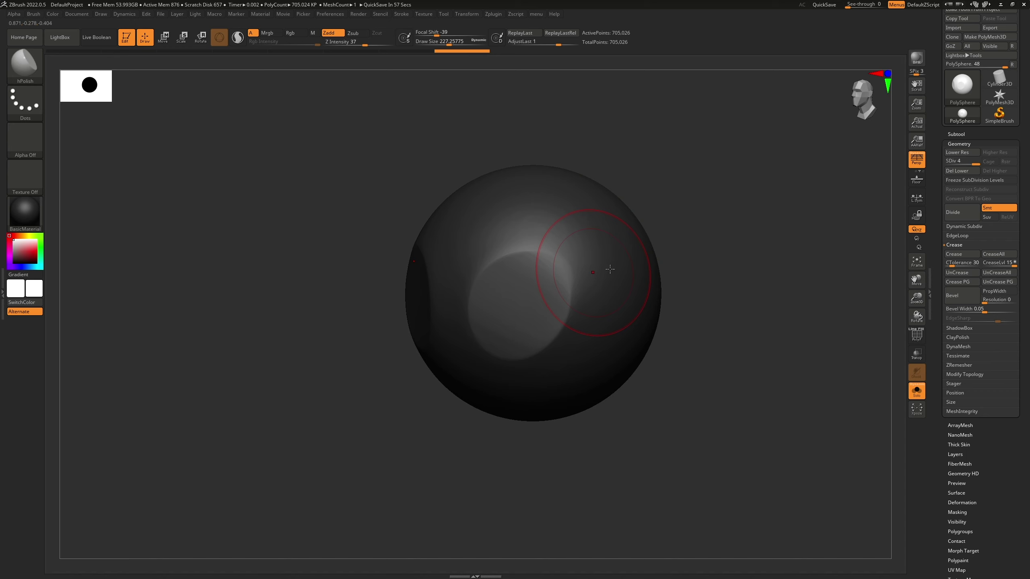
shift+drag(690, 244, 682, 233)
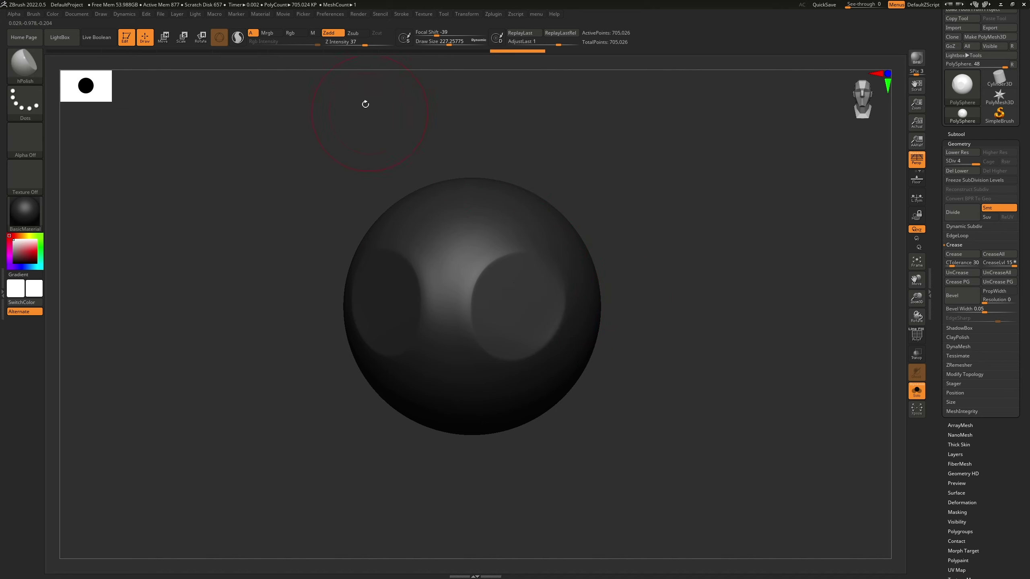
- Turn on DeepShadow in the render settings for preview shadows
click(337, 15)
click(338, 16)
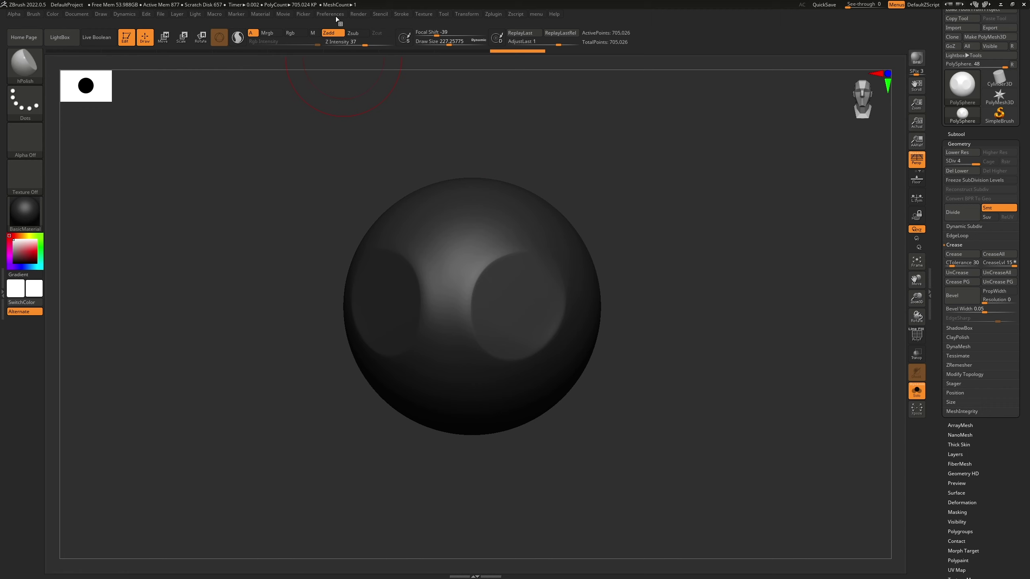
click(362, 14)
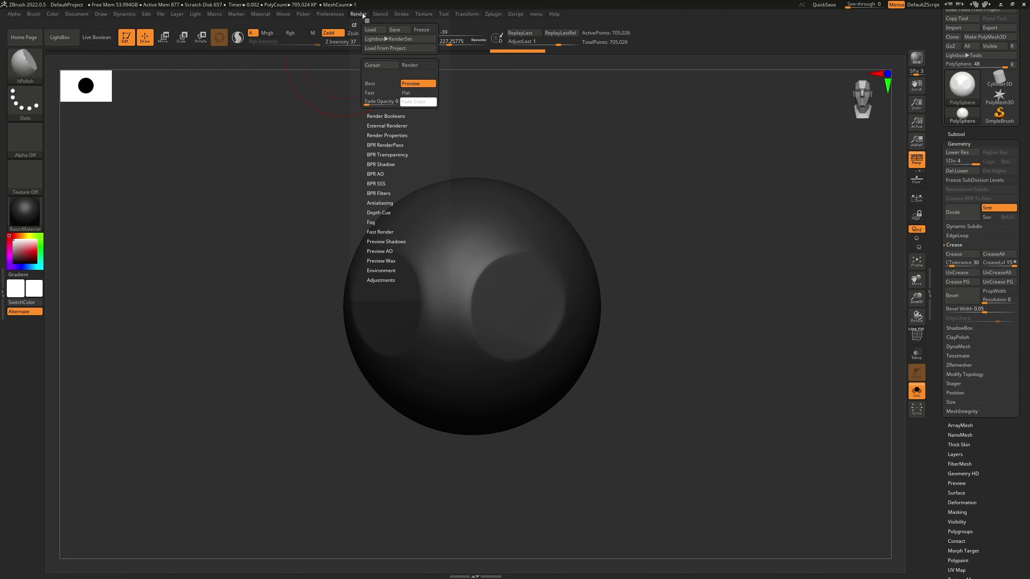
click(399, 240)
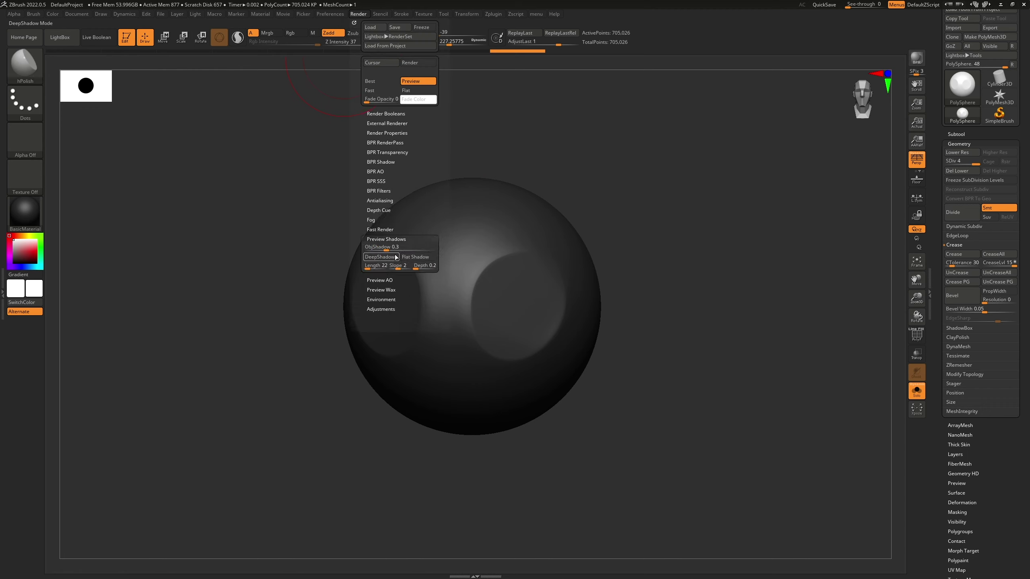
click(391, 259)
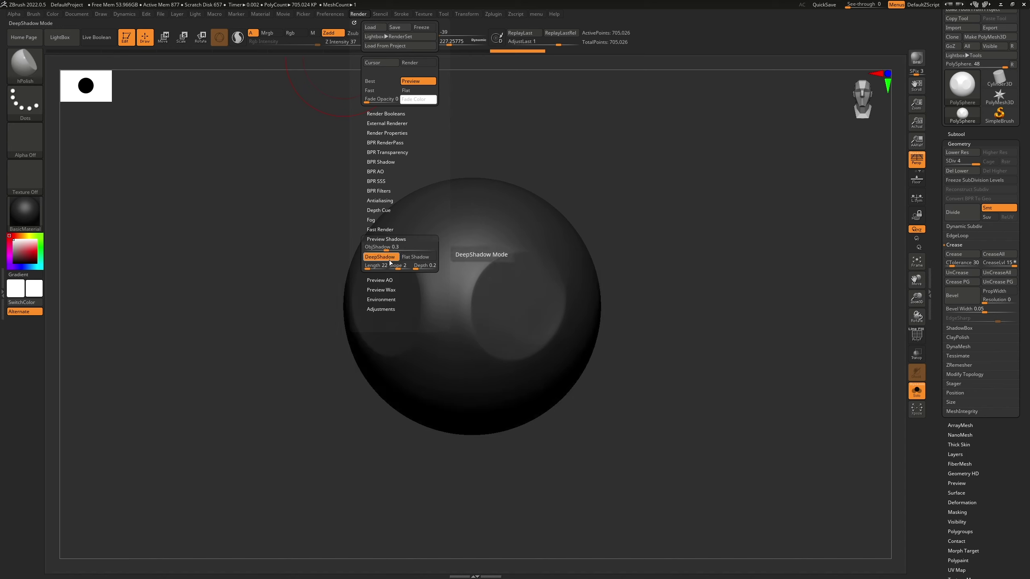
- Select the DamStandard brush and reduce its draw size to about 48
key(b)
key(d)
key(s)
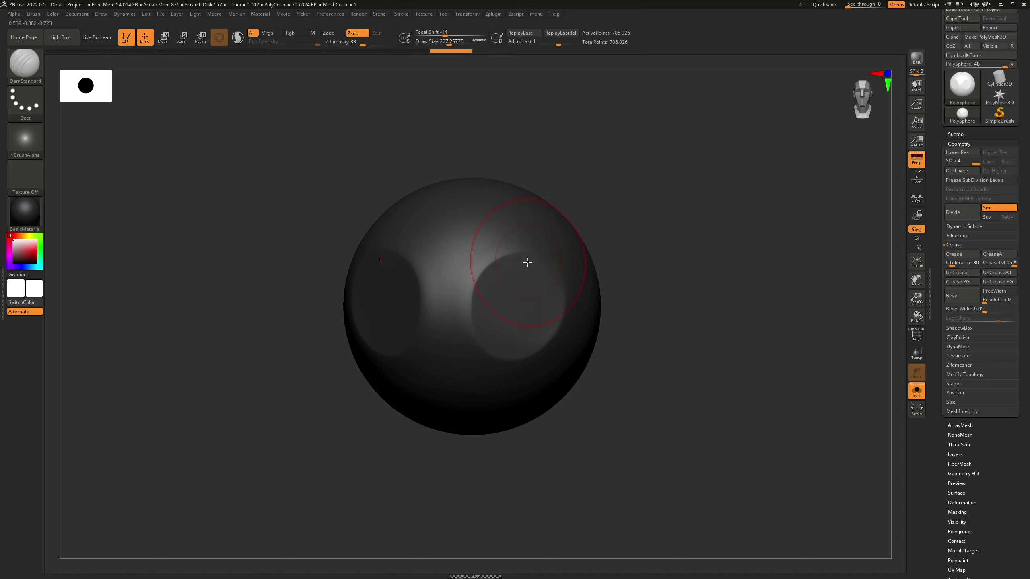
key(bracketleft)
key(s)
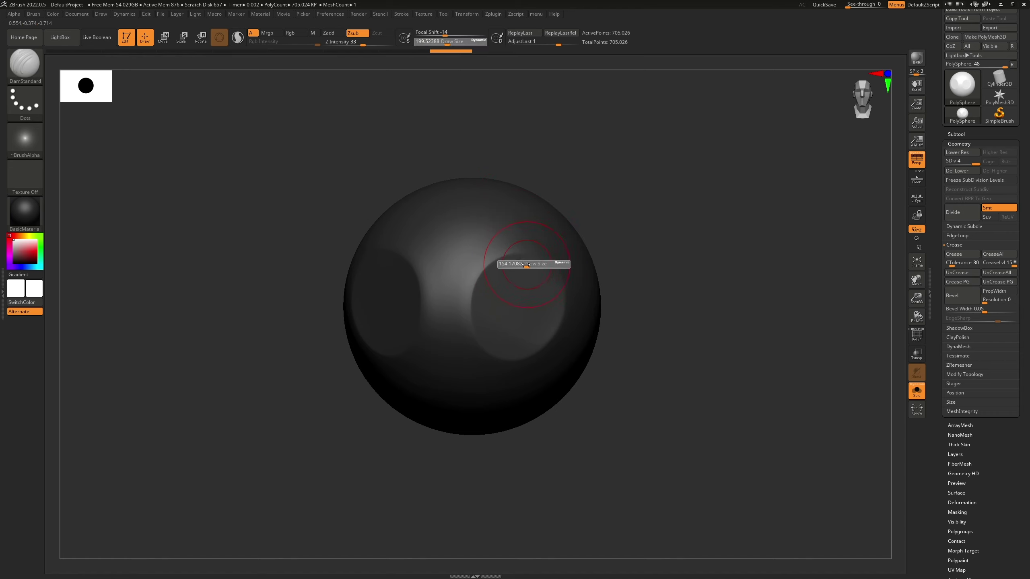
drag(528, 265, 515, 264)
- Carve a mirrored pair of angled grooves into the sphere between the two flattened patches
drag(584, 198, 561, 220)
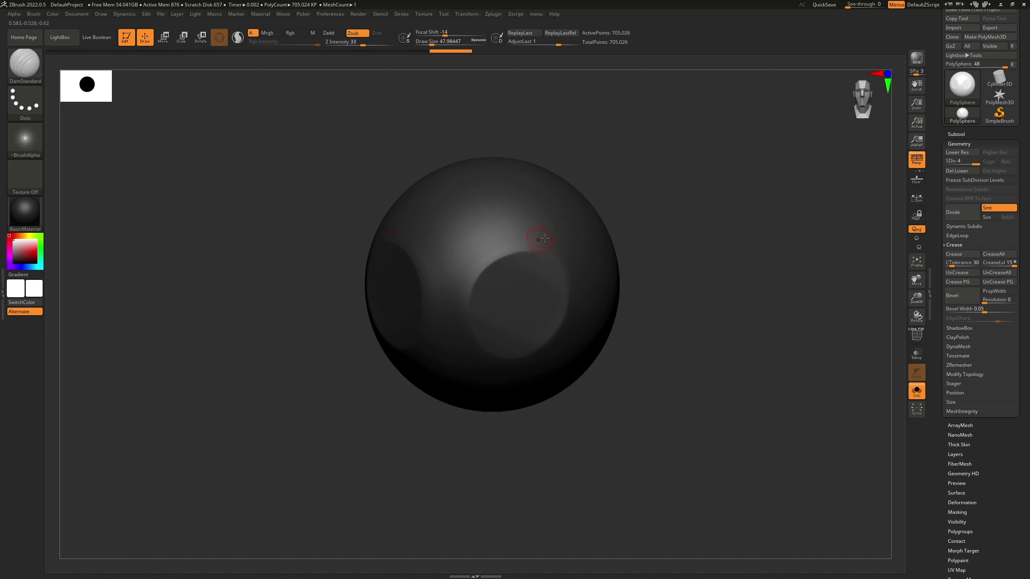
mouse_move(481, 239)
mouse_down()
mouse_move(514, 207)
mouse_move(474, 248)
mouse_move(461, 316)
mouse_move(474, 246)
mouse_move(516, 201)
mouse_move(461, 315)
mouse_move(520, 198)
mouse_up()
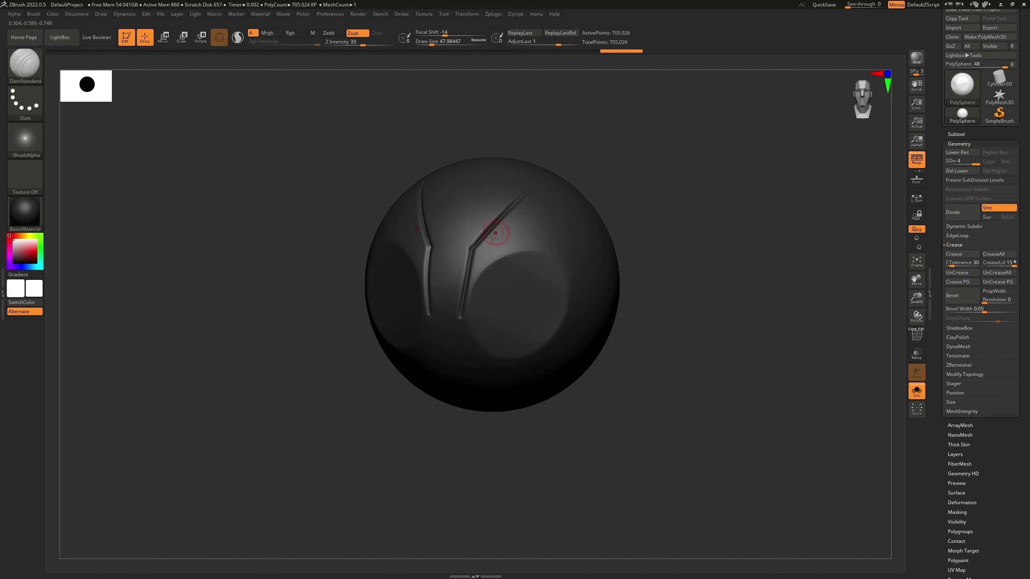
mouse_move(473, 249)
mouse_down()
mouse_move(497, 224)
mouse_move(461, 316)
mouse_up()
- Compare the preview shadows with DeepShadow on and off, leave it off, and set ObjShadow to 0.3253
click(359, 14)
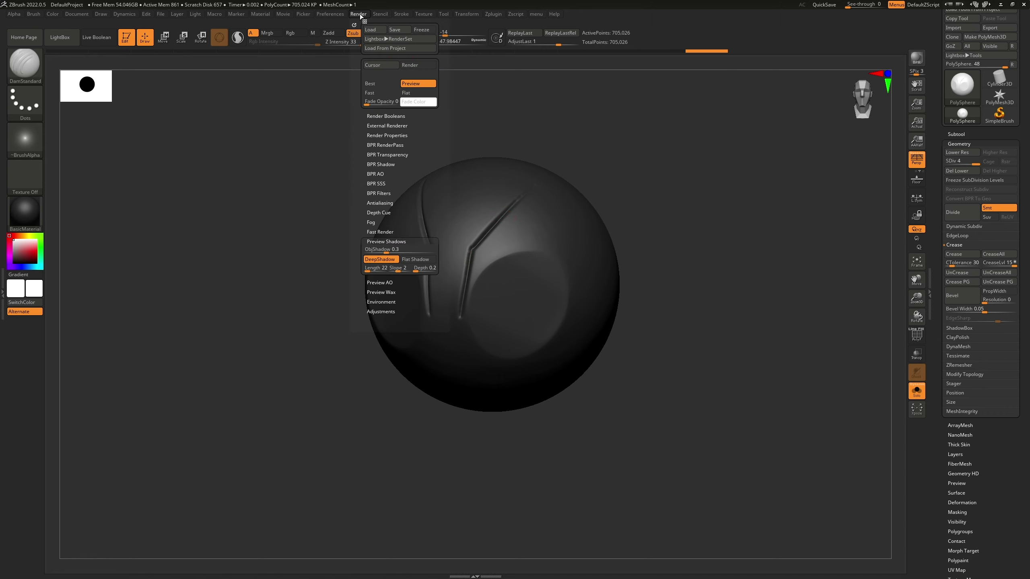
click(381, 260)
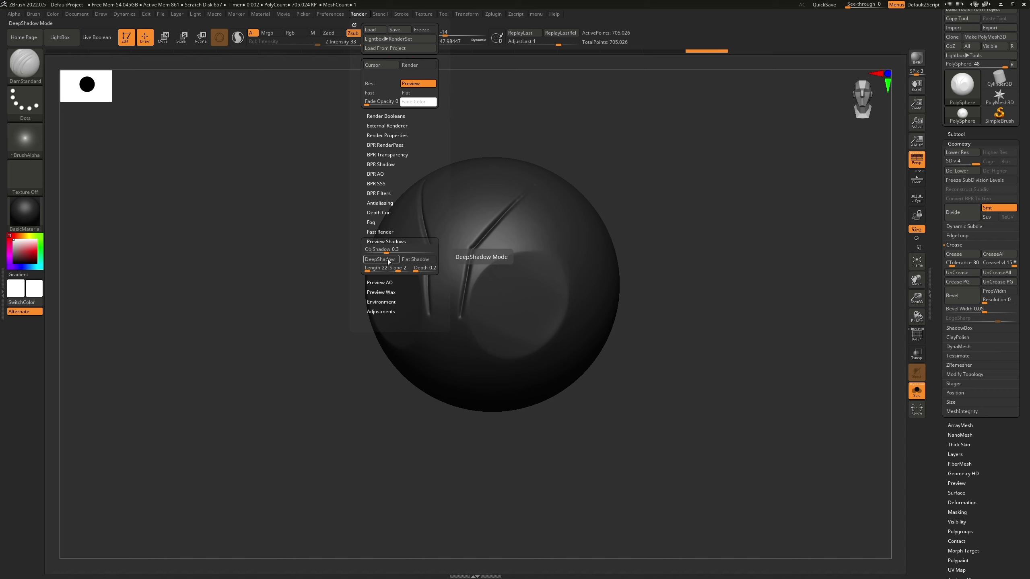
click(388, 259)
click(388, 259)
drag(387, 251, 441, 248)
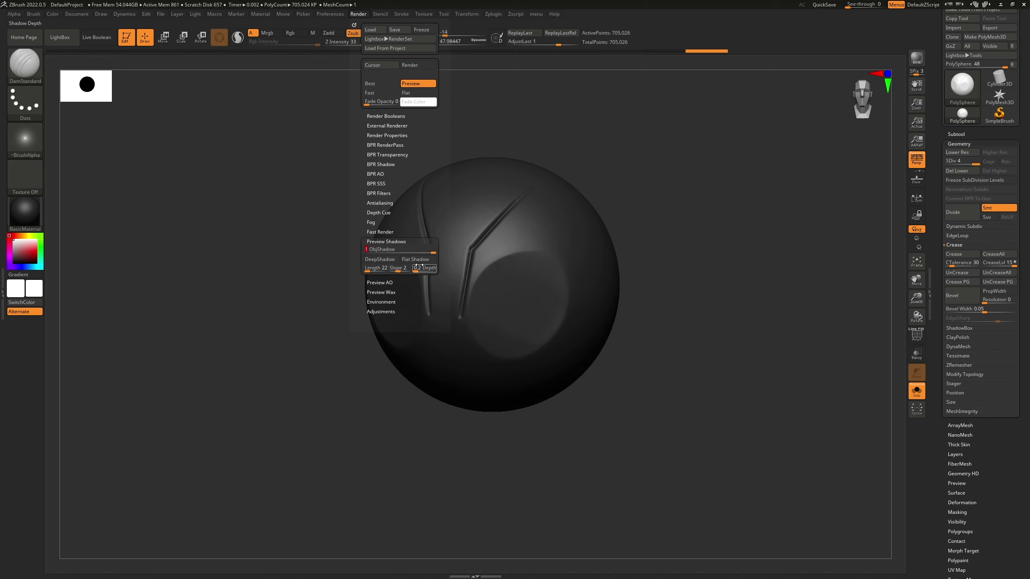
click(391, 260)
click(391, 259)
click(392, 260)
click(392, 259)
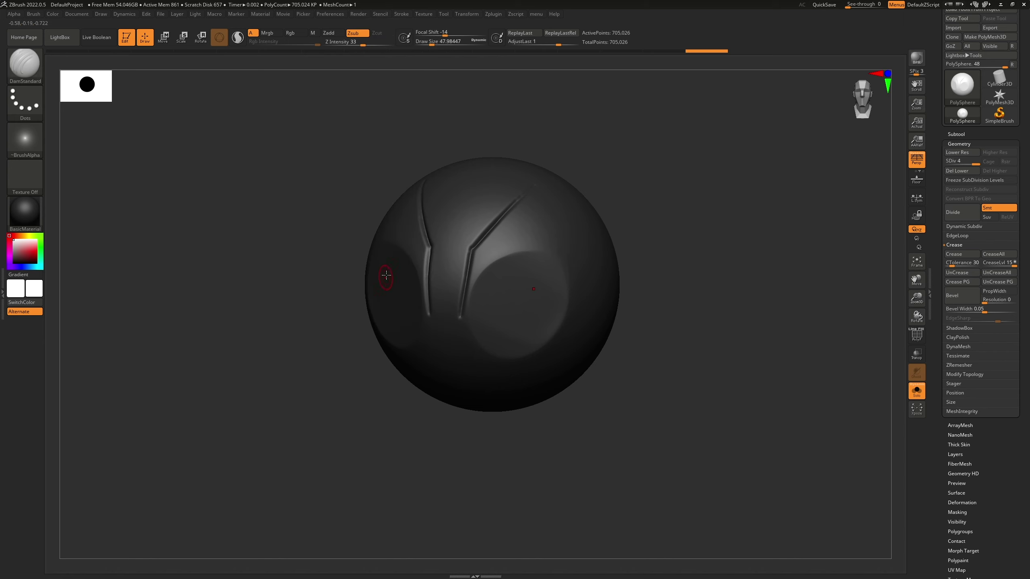
- Activate Occlusion in the Preview AO render settings and inspect the shading on the carved sphere
click(362, 13)
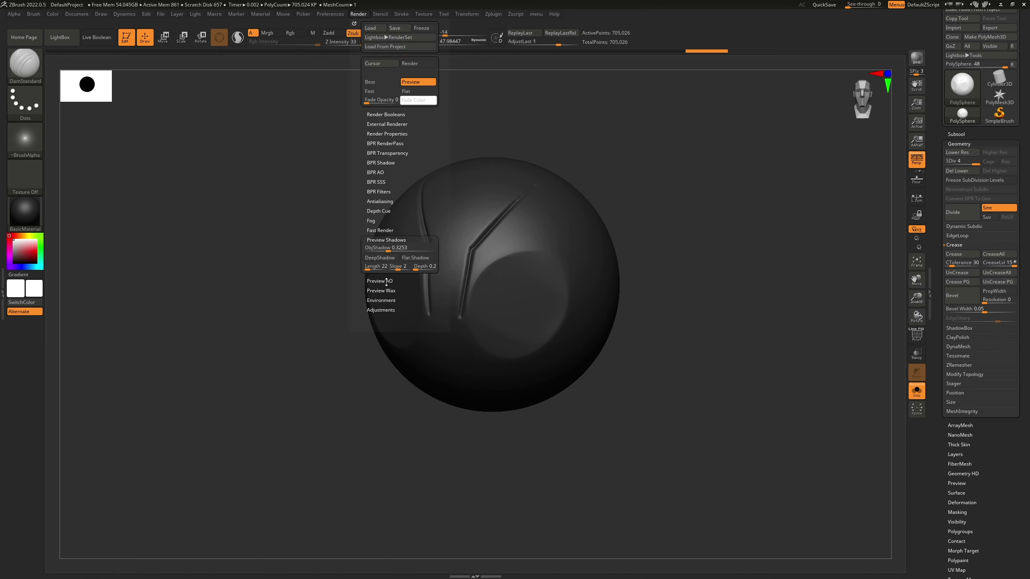
click(385, 281)
click(385, 262)
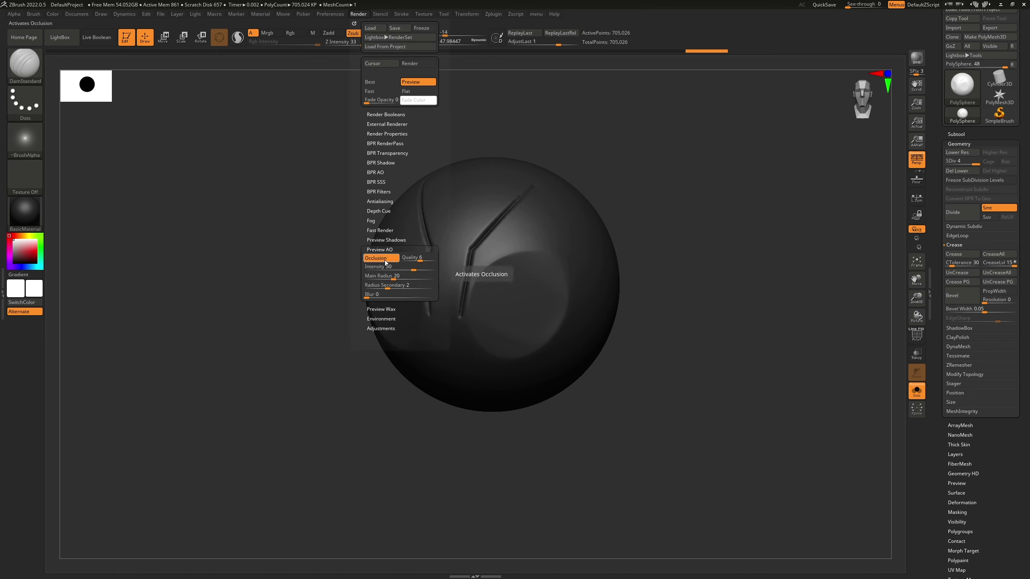
click(393, 240)
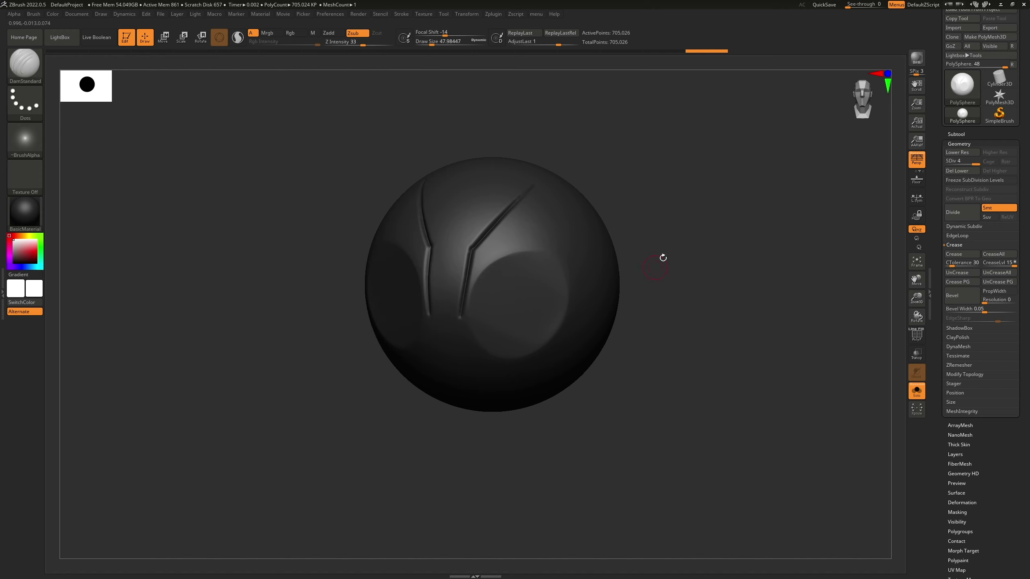
mouse_move(662, 258)
mouse_down()
mouse_move(669, 247)
mouse_move(460, 345)
mouse_move(693, 238)
mouse_up()
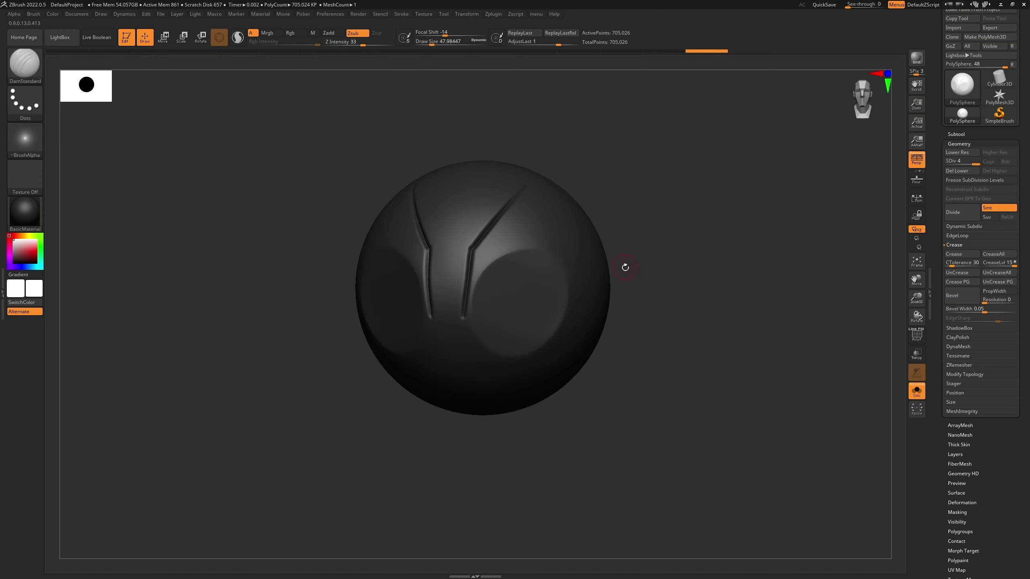
- Undo the carved grooves, the flattened patches and the last subdivision, back to the smooth sphere at subdivision level 3
key(ctrl+z)
key(ctrl+z)
key(ctrl+z)
key(ctrl+z)
key(ctrl+z)
key(ctrl+z)
key(ctrl+z)
key(ctrl+z)
key(ctrl+z)
key(ctrl+z)
key(ctrl+z)
key(ctrl+z)
key(ctrl+z)
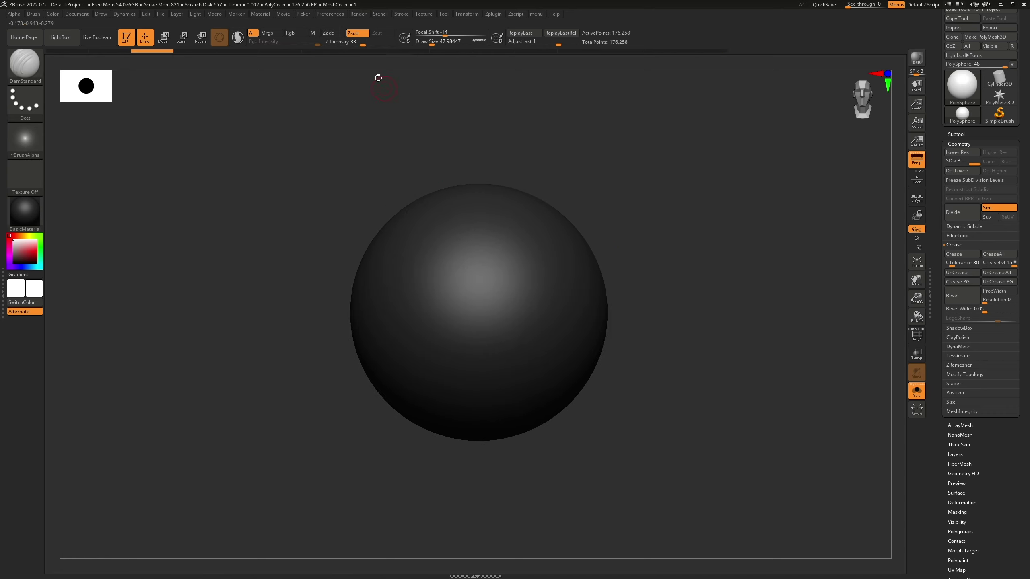
- Examine the Config, Hotkeys and Interface preferences for options to store, save and load the customized setup
click(339, 16)
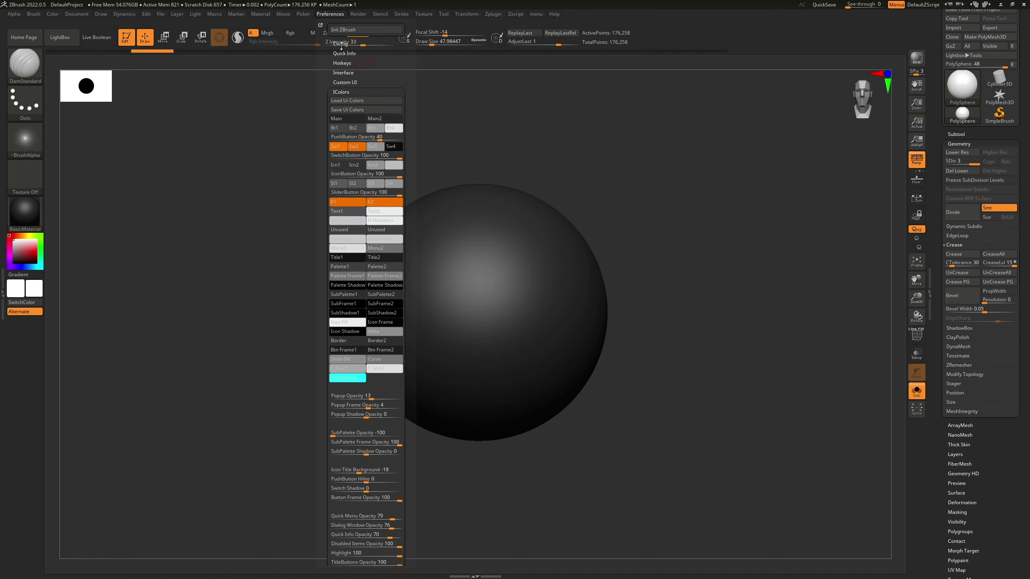
click(348, 91)
click(340, 43)
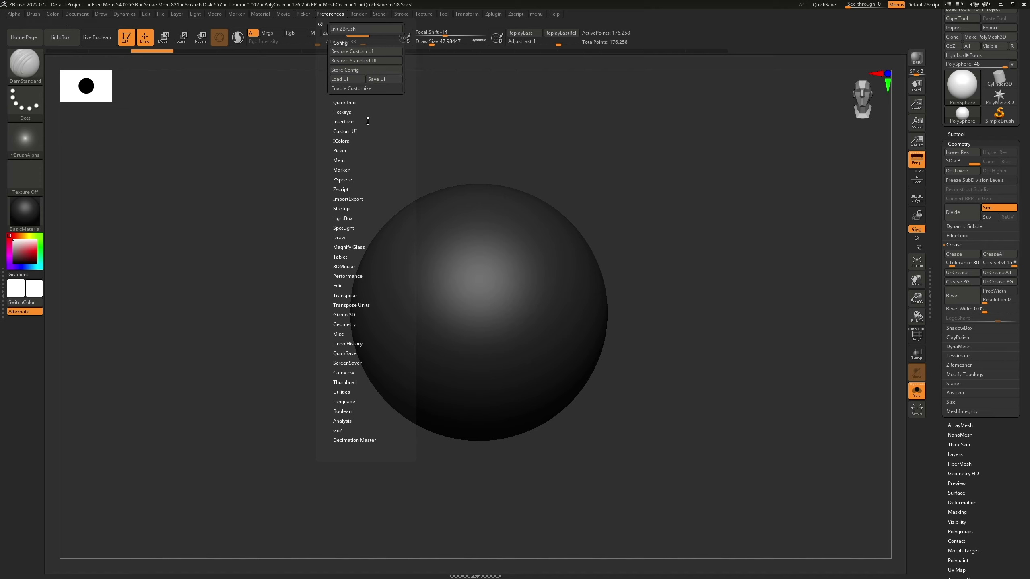
click(346, 112)
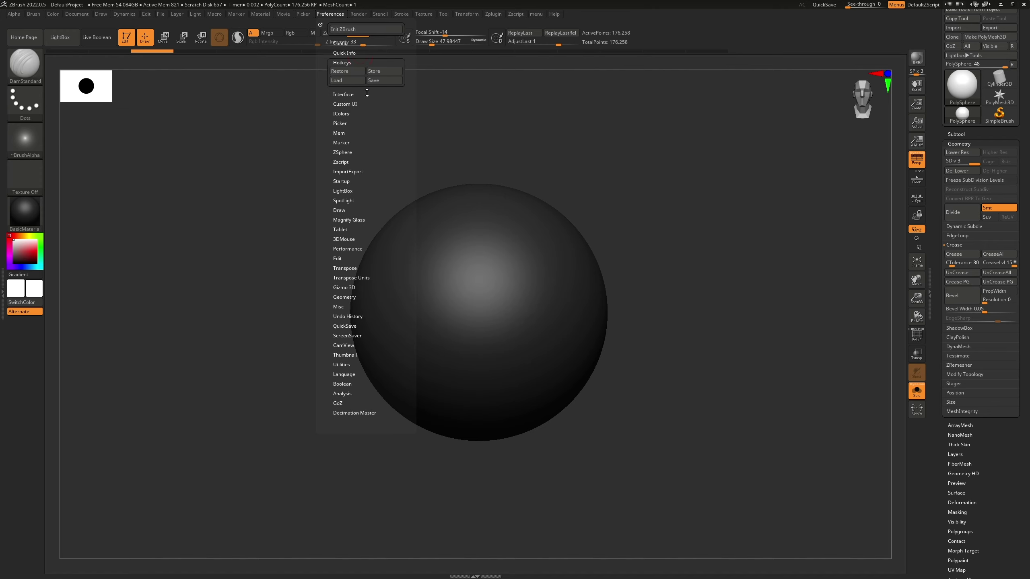
click(344, 94)
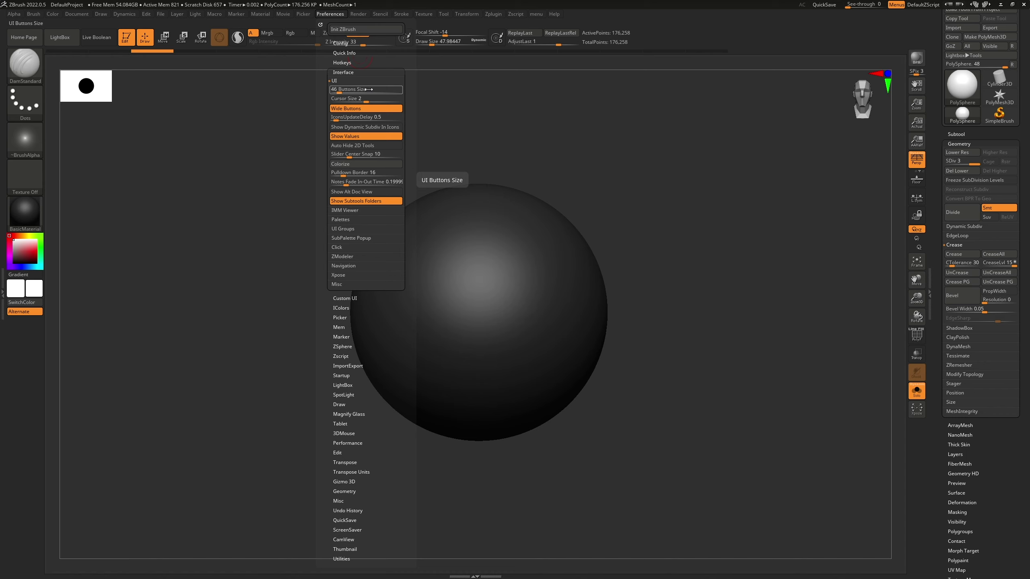
click(345, 92)
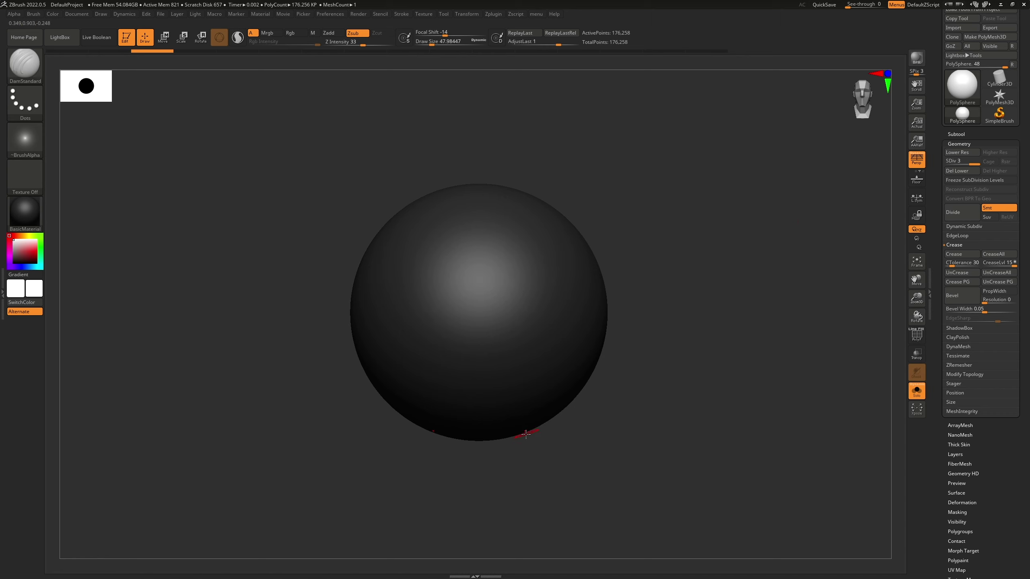
- Restore the custom user interface layout from the configuration preferences
click(329, 14)
click(337, 15)
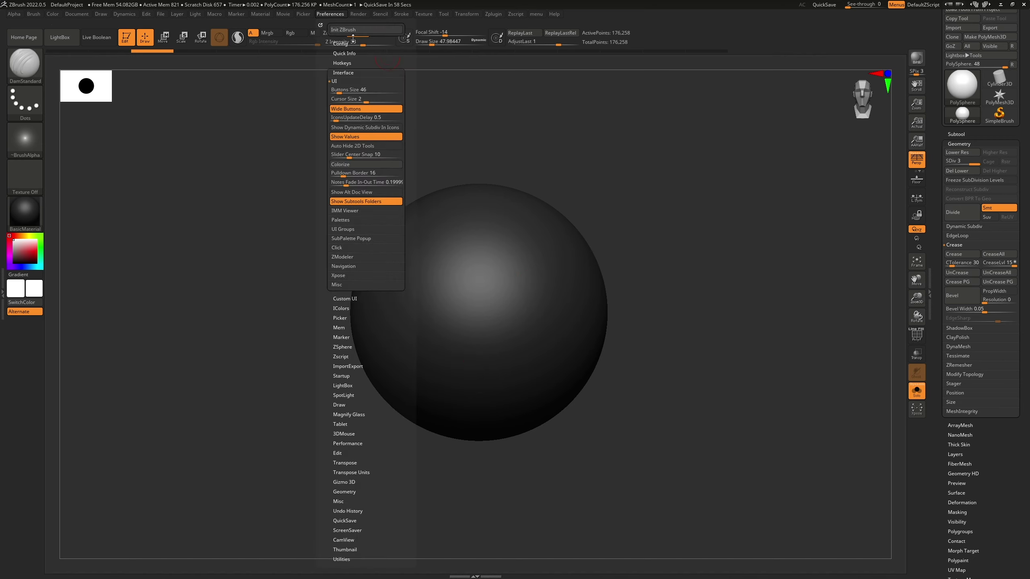
click(341, 43)
click(381, 52)
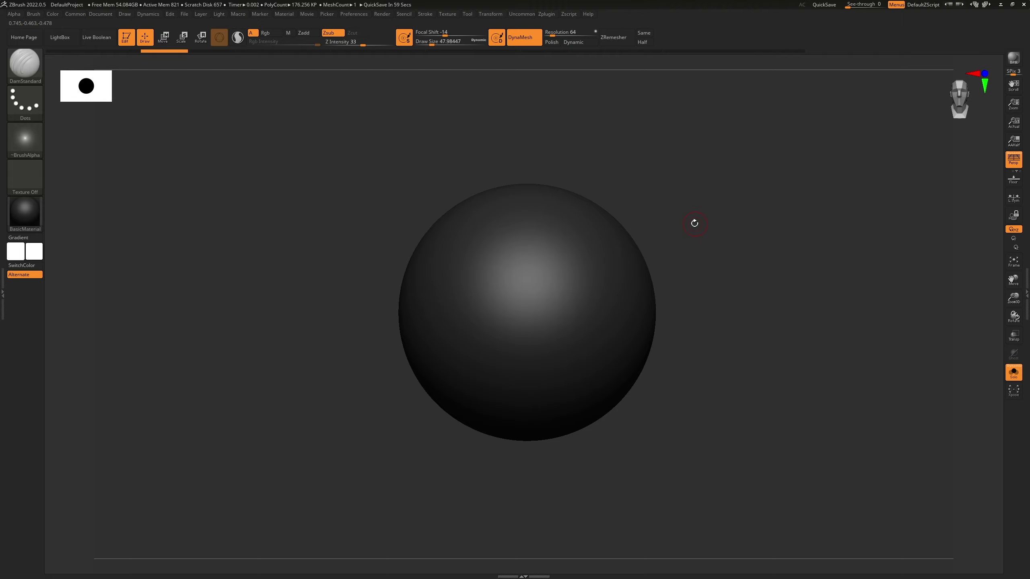
- Call up the Common and Uncommon custom pop-up menus over the canvas and examine their contents
key(space)
key(space)
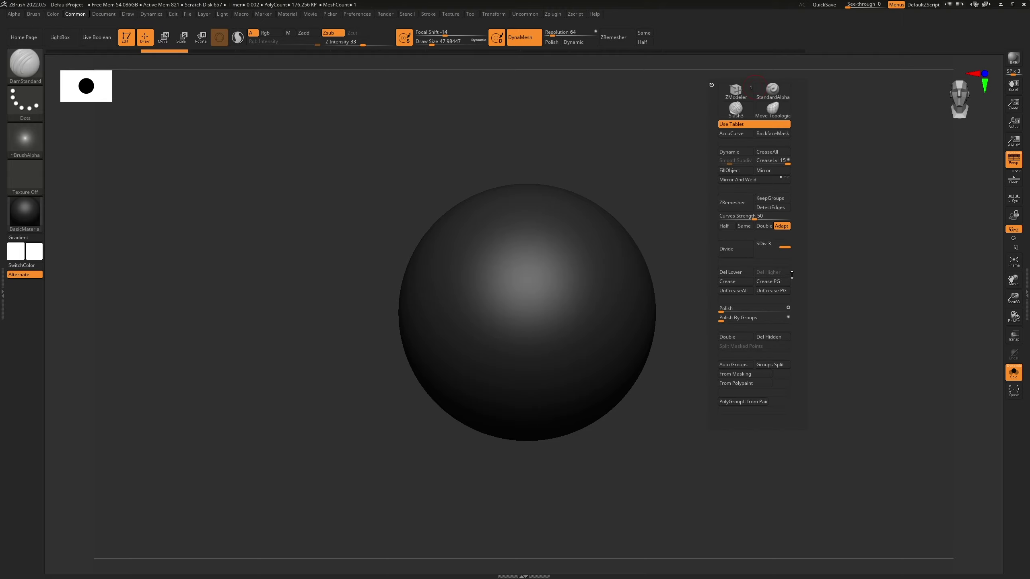
key(shift+space)
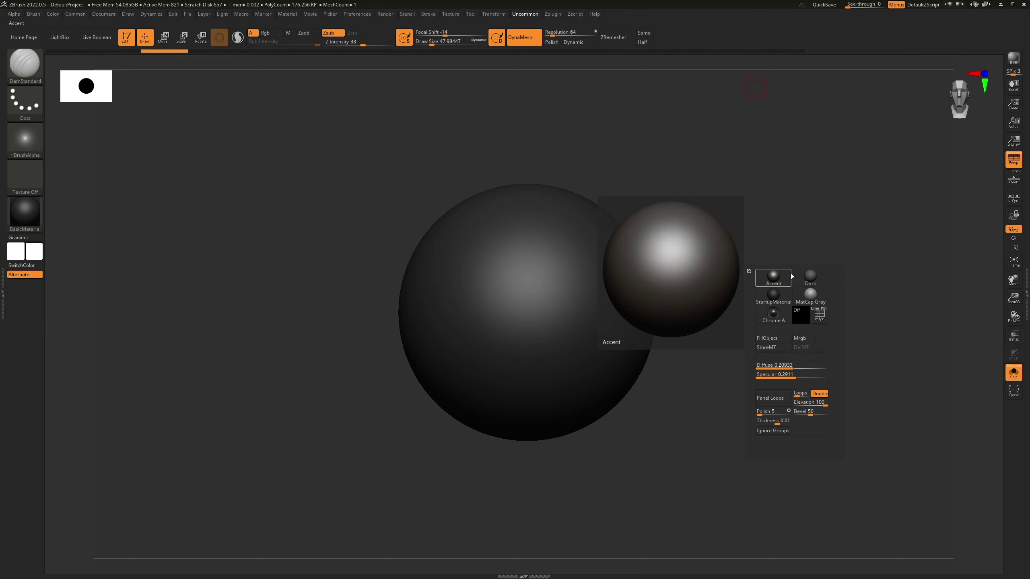
key(space)
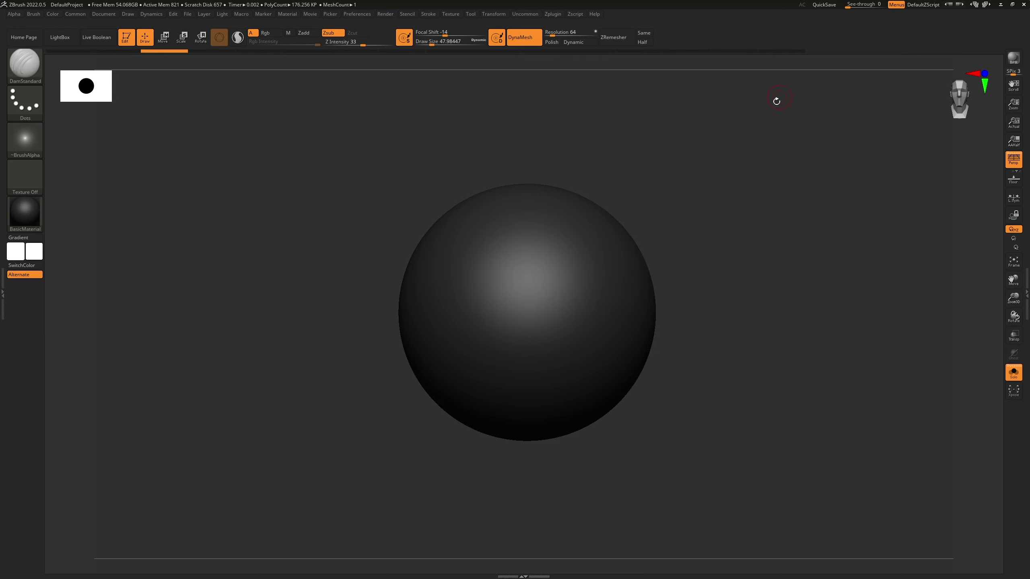
key(space)
key(shift+space)
- Hide the interface shelves and call up the Tool palette at the cursor over the canvas
key(F1)
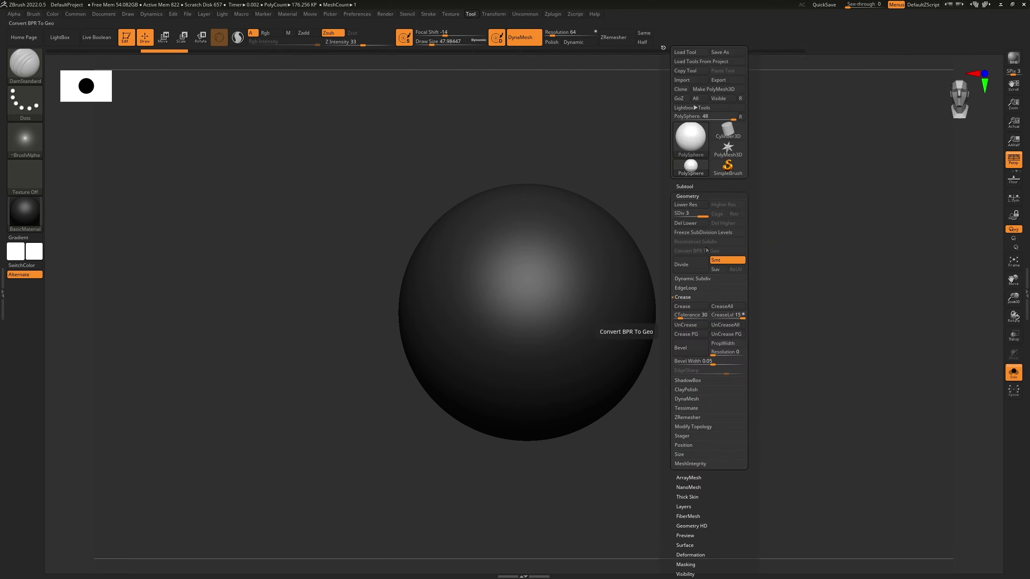
click(470, 15)
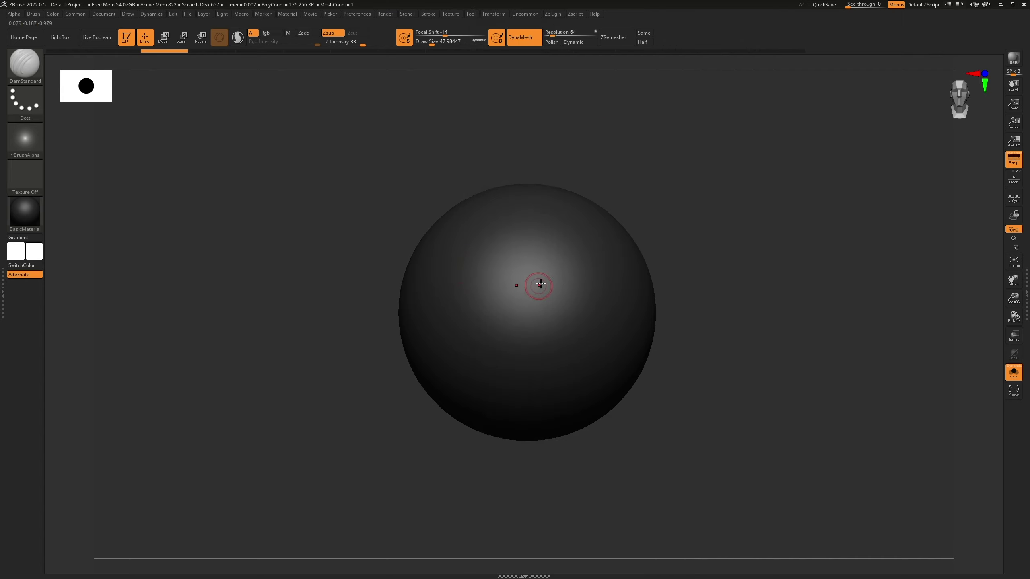
key(Tab)
key(t)
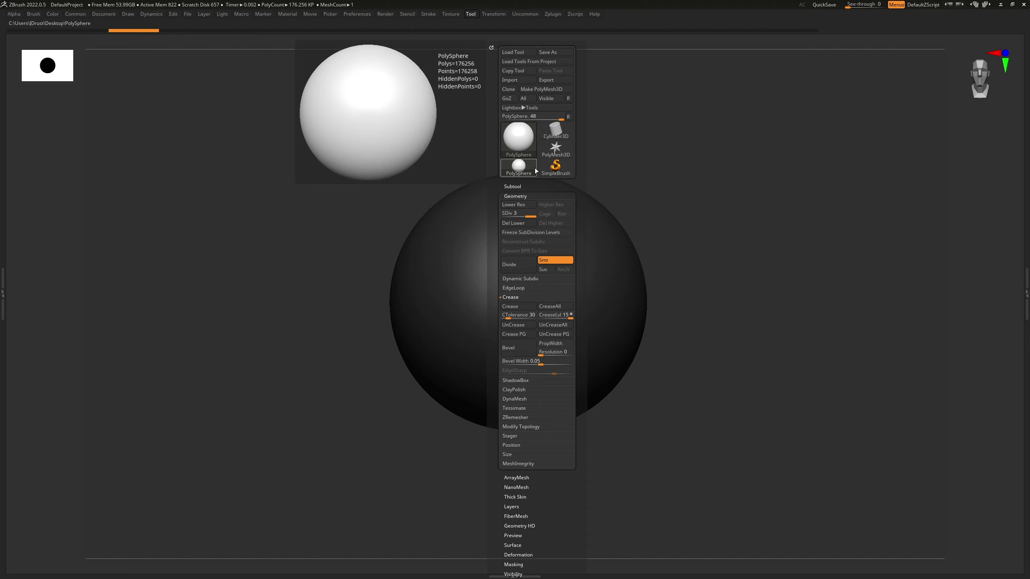
- Browse the pop-up Tool palette, and briefly expand the side tray to compare it with the docked Tool palette before collapsing the tray
drag(495, 269, 495, 199)
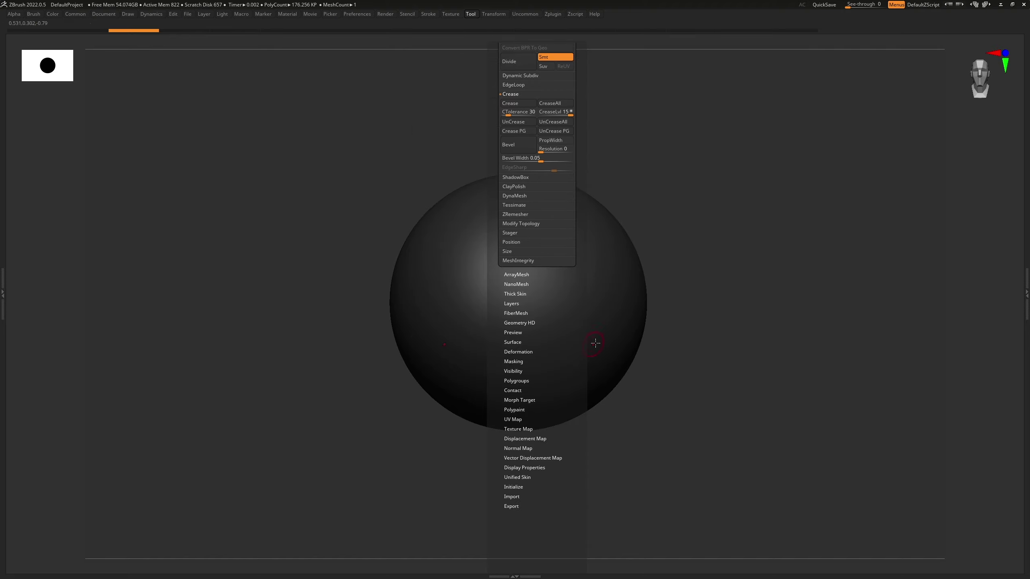
click(1026, 294)
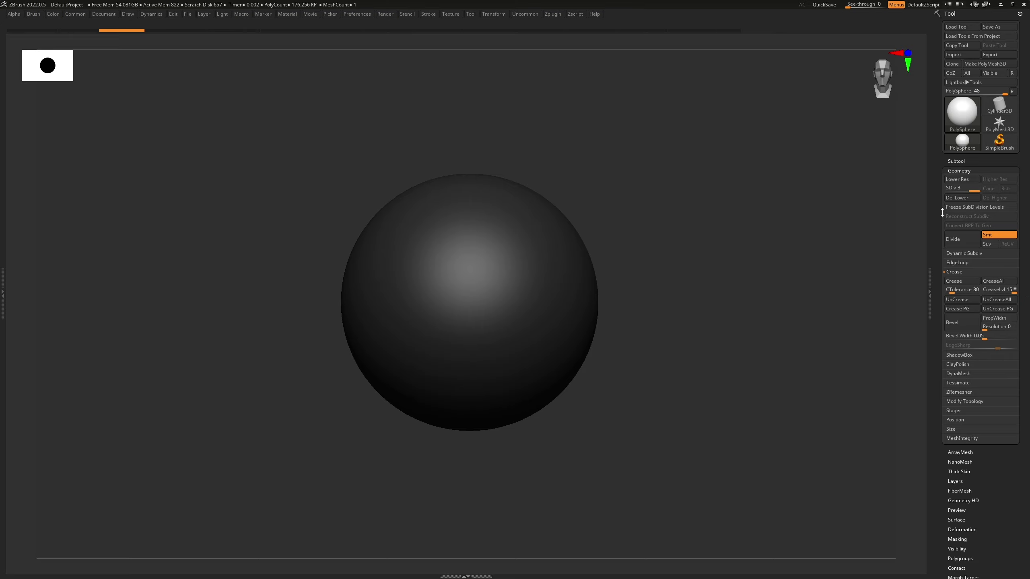
drag(939, 253, 934, 211)
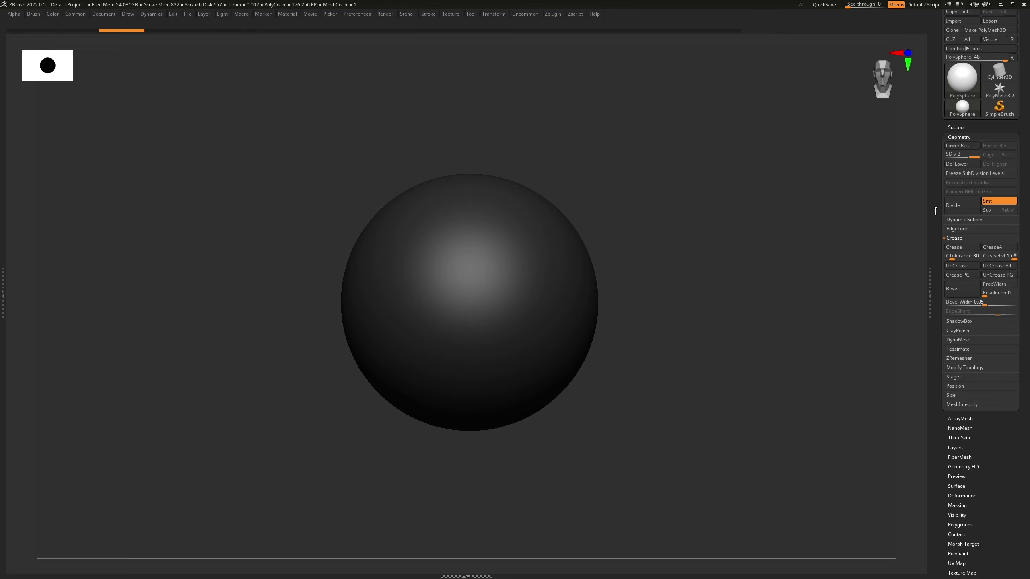
click(929, 293)
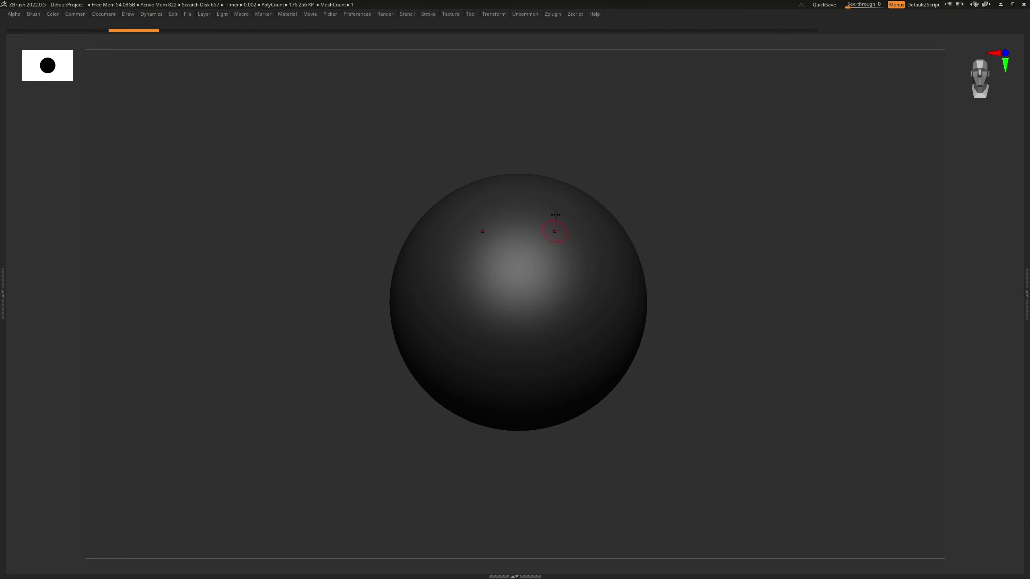
- Bring back the hidden interface shelves around the canvas
key(F1)
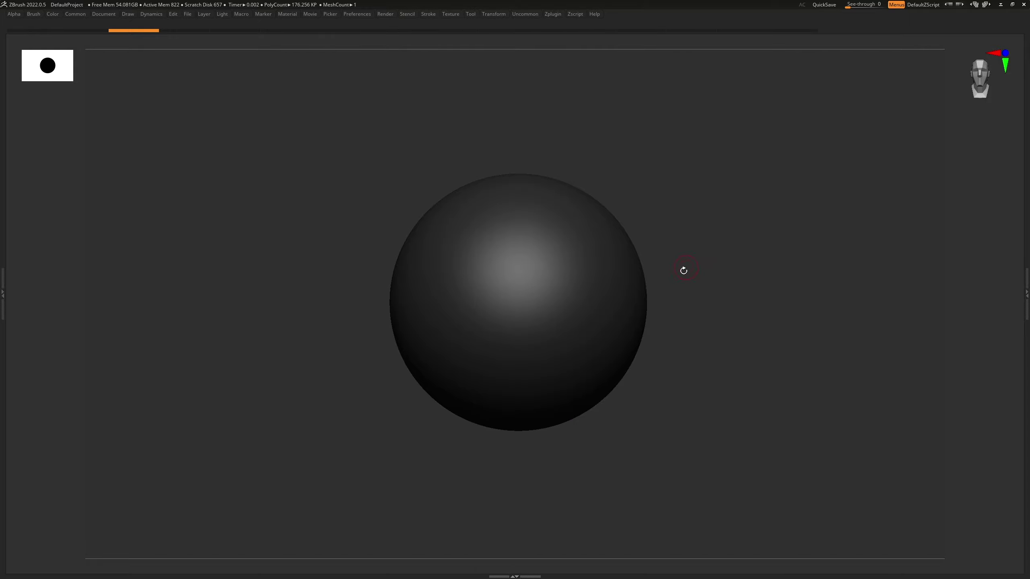
key(Tab)
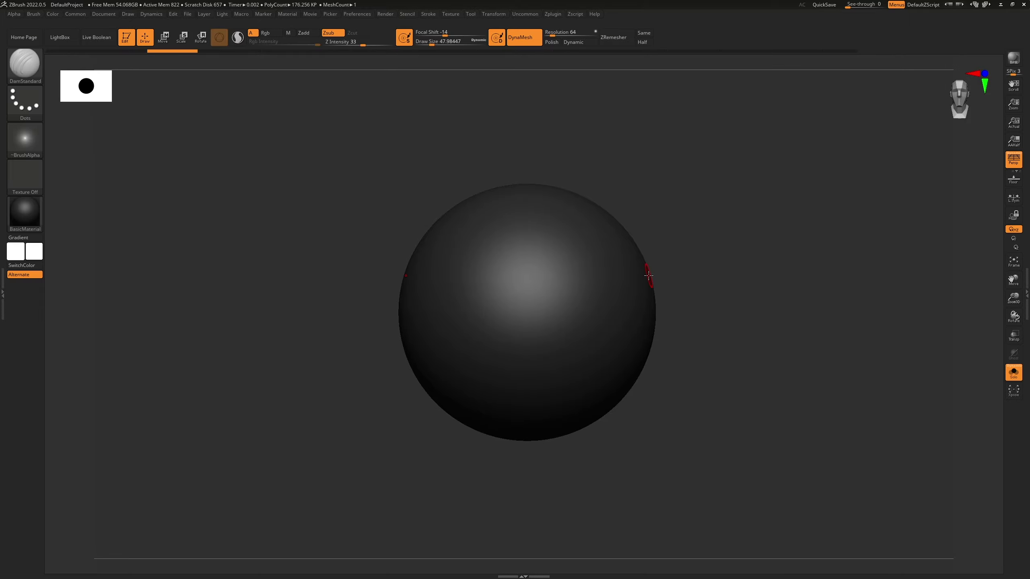